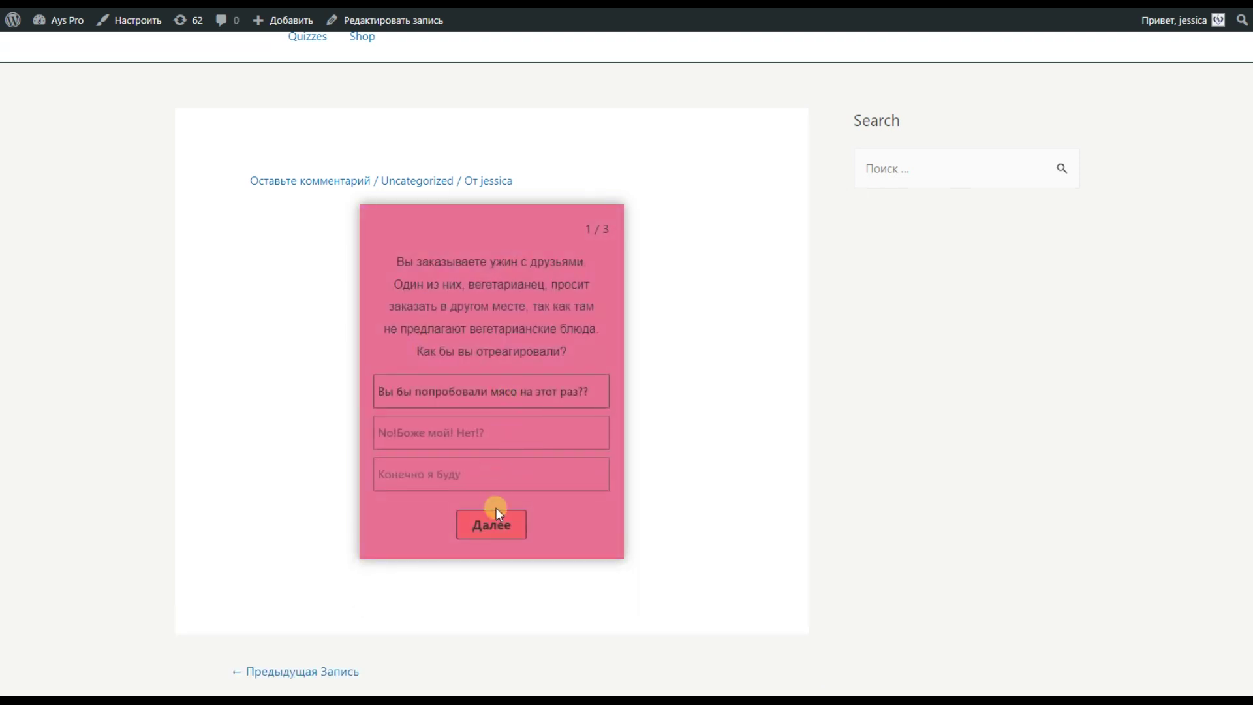
Step: Answer the three Russian quiz questions, choosing Техно for the playlist, and view the results
left_click(496, 509)
left_click(461, 517)
left_click(536, 565)
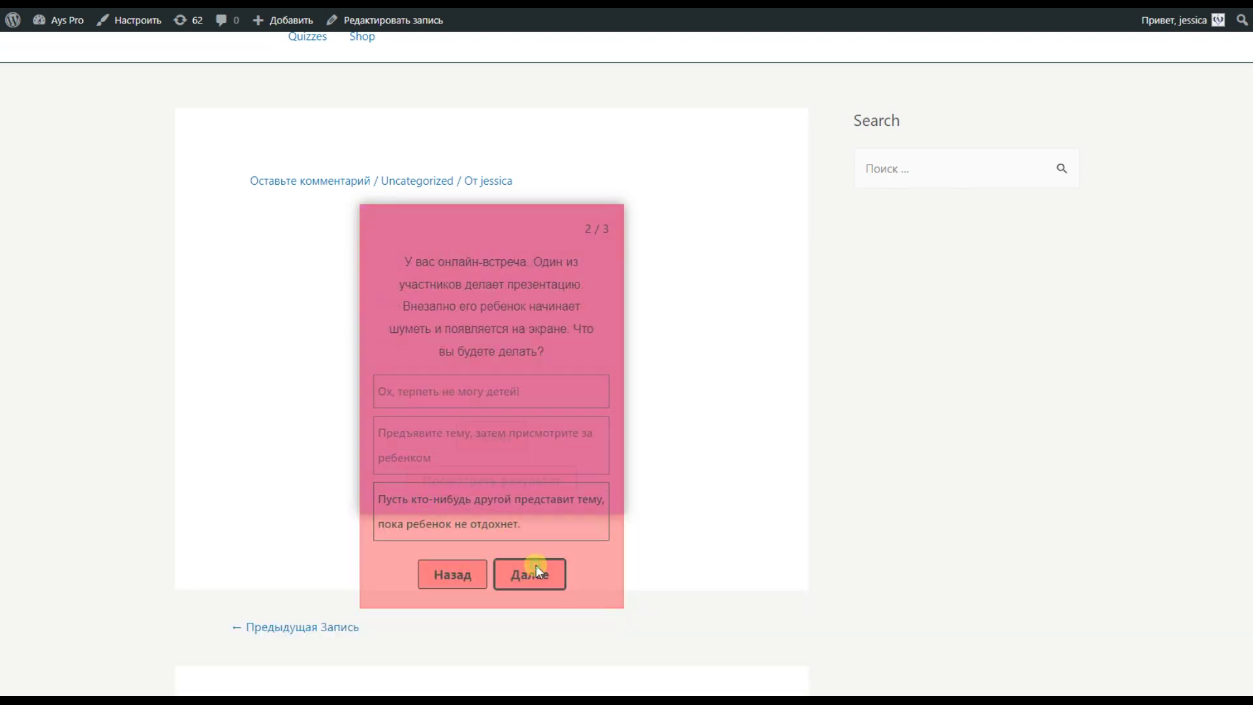
left_click(467, 338)
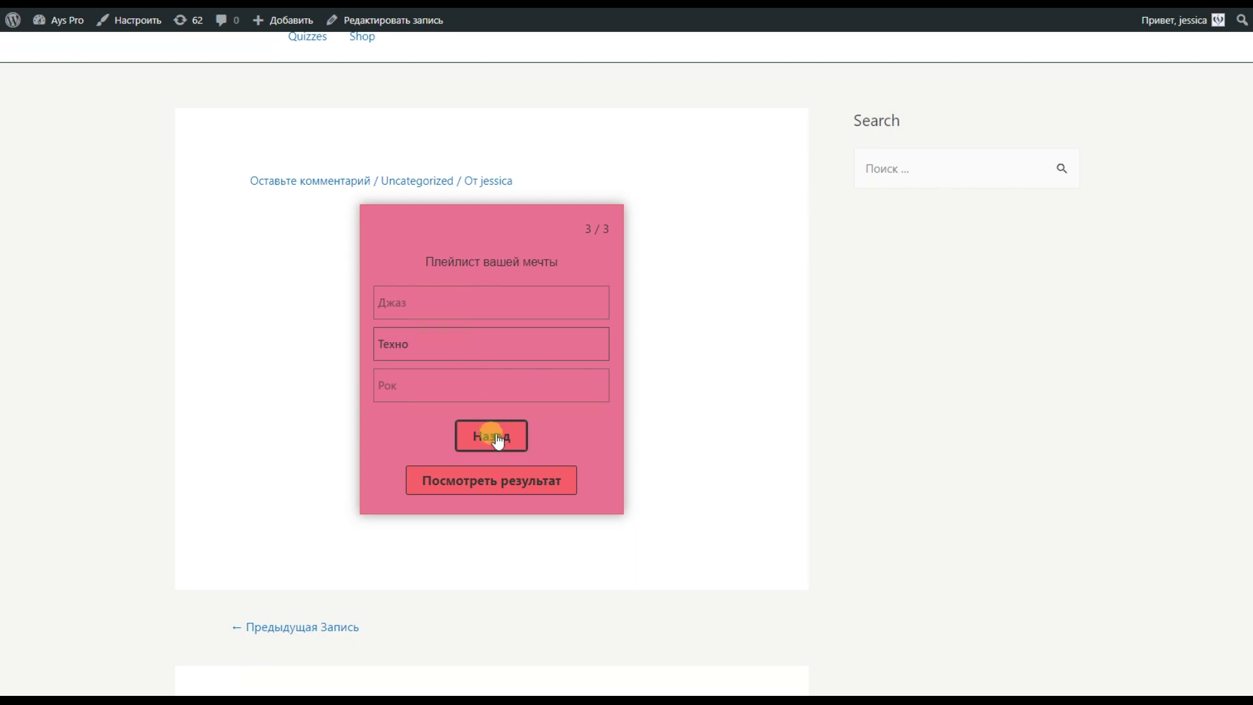
left_click(508, 483)
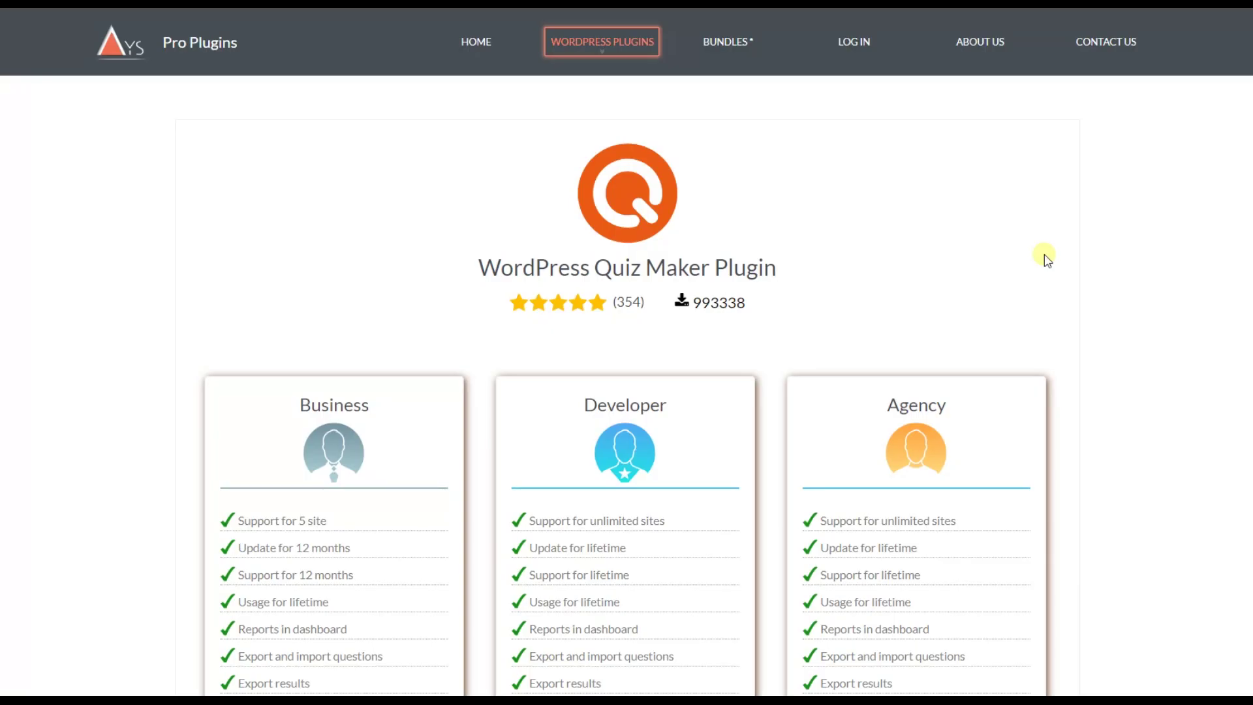
Step: Scroll through the Business, Developer and Agency plans on the Quiz Maker plugin page
scroll(1045, 258, "down", 1)
scroll(1045, 258, "up", 1)
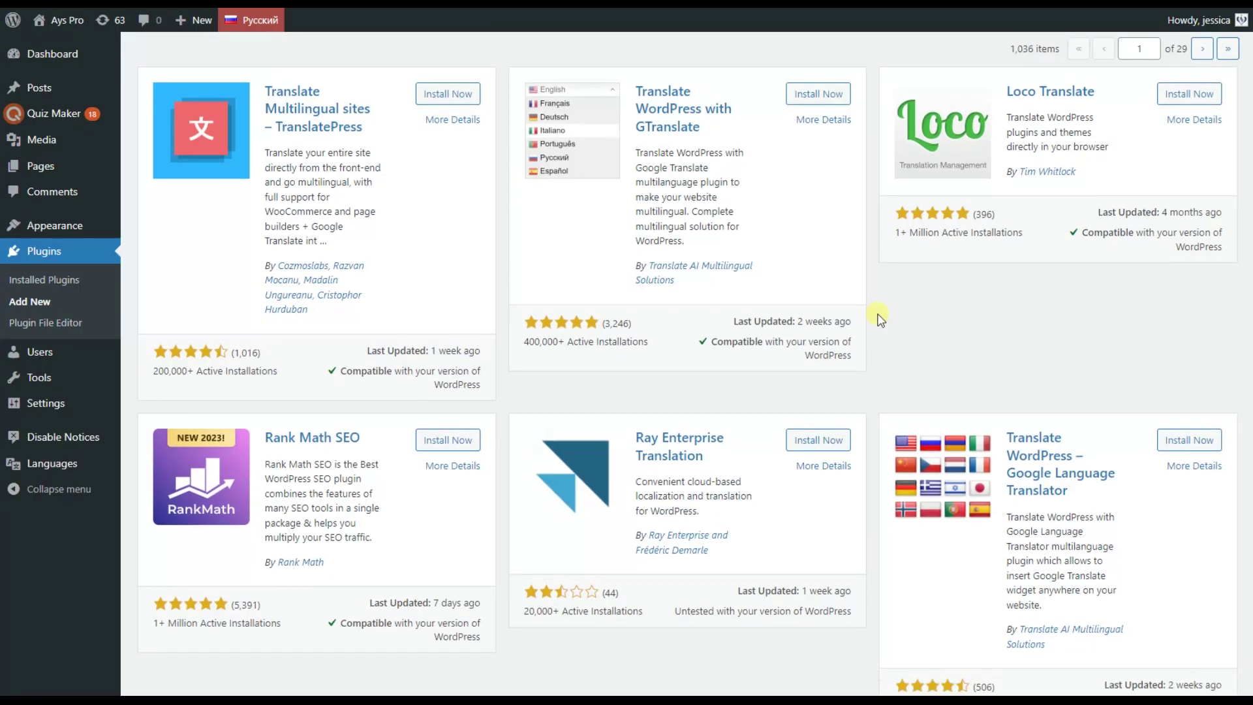
Step: Scroll the 'translation' plugin results down to the active Polylang card and back up
scroll(876, 317, "down", 1)
scroll(875, 316, "up", 1)
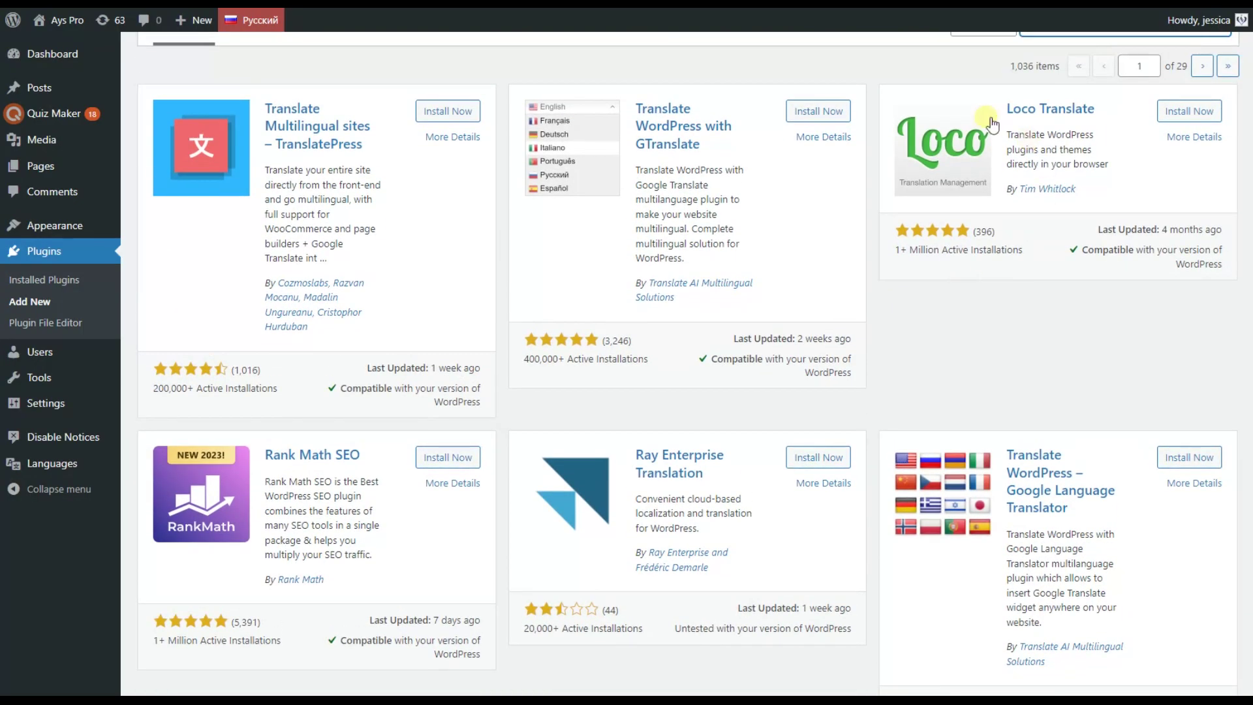
scroll(865, 274, "down", 4)
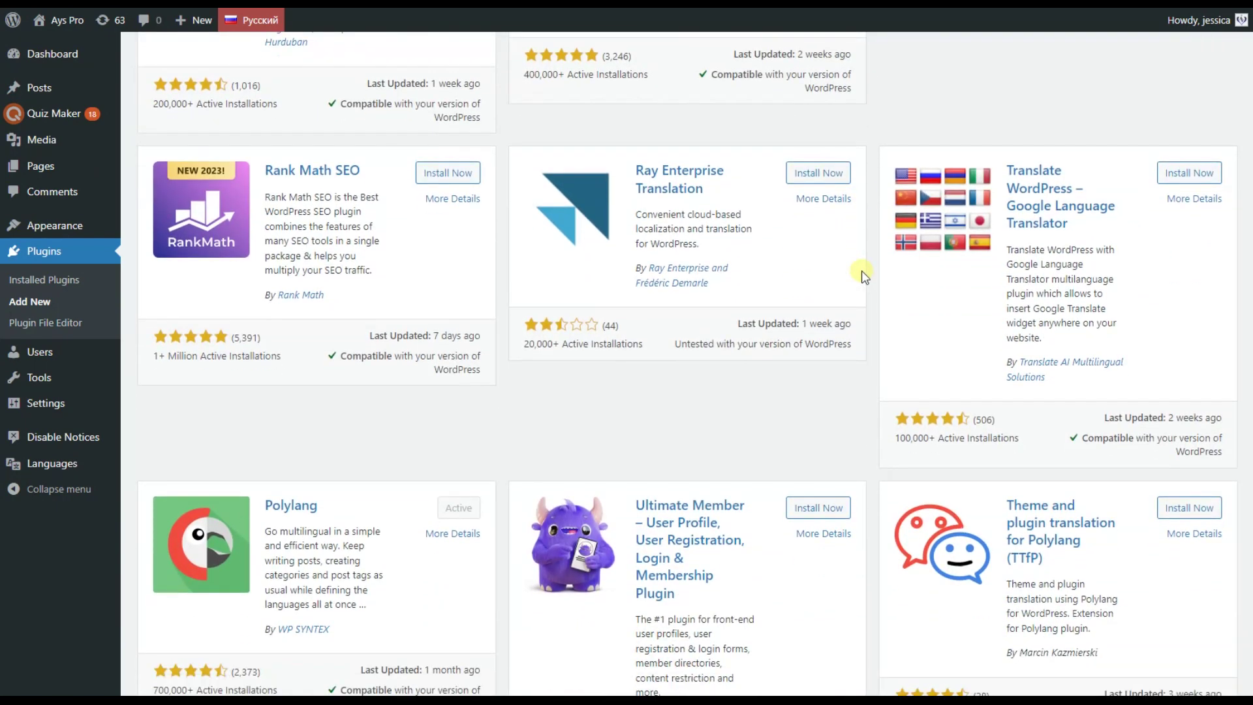
scroll(862, 273, "down", 2)
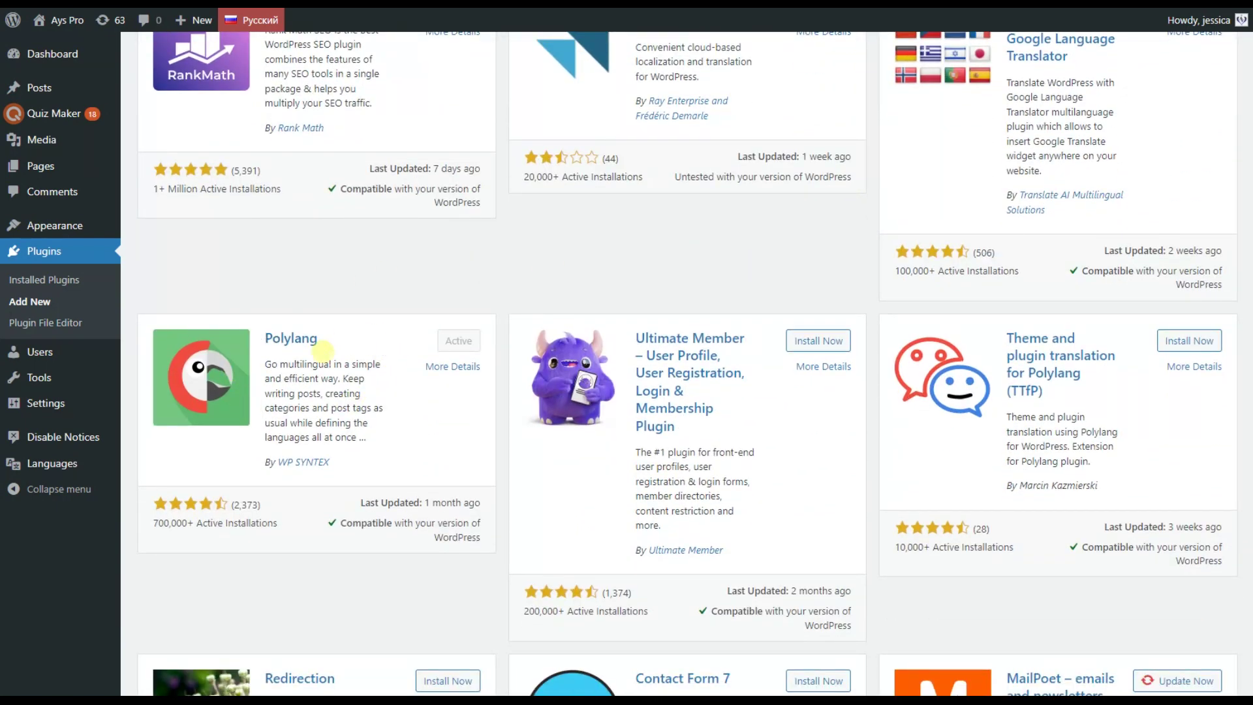
scroll(881, 267, "down", 2)
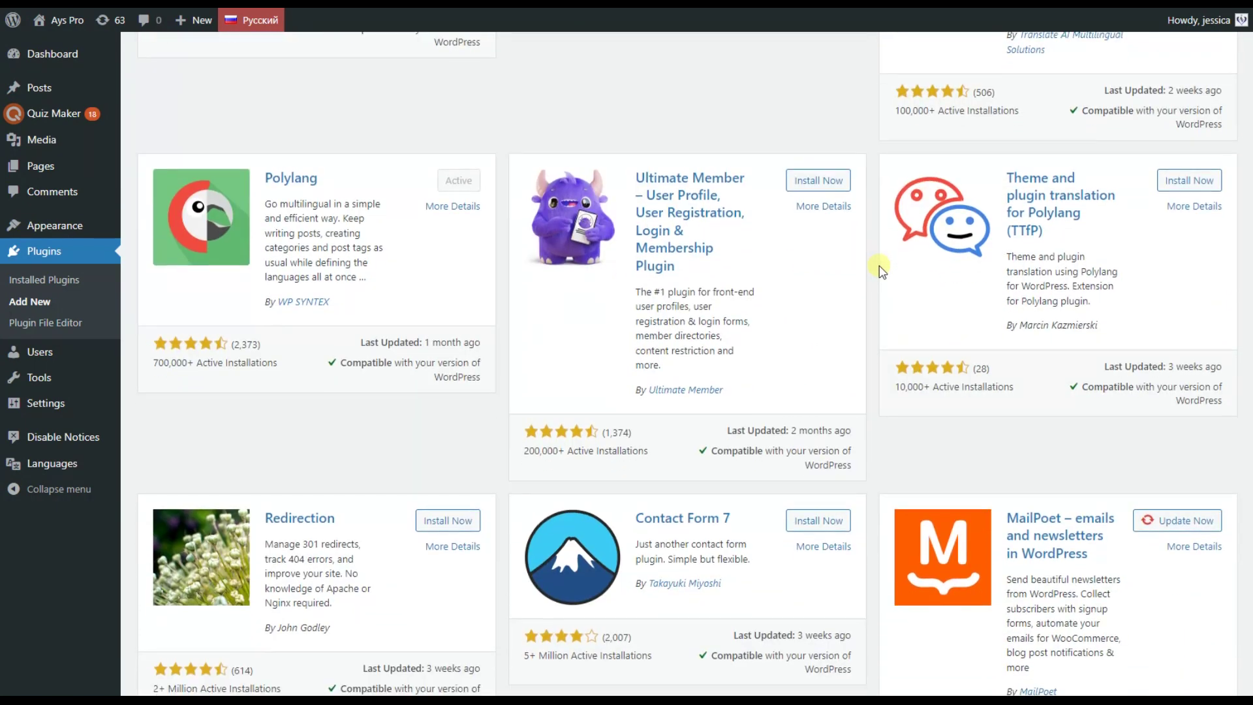
scroll(882, 271, "up", 5)
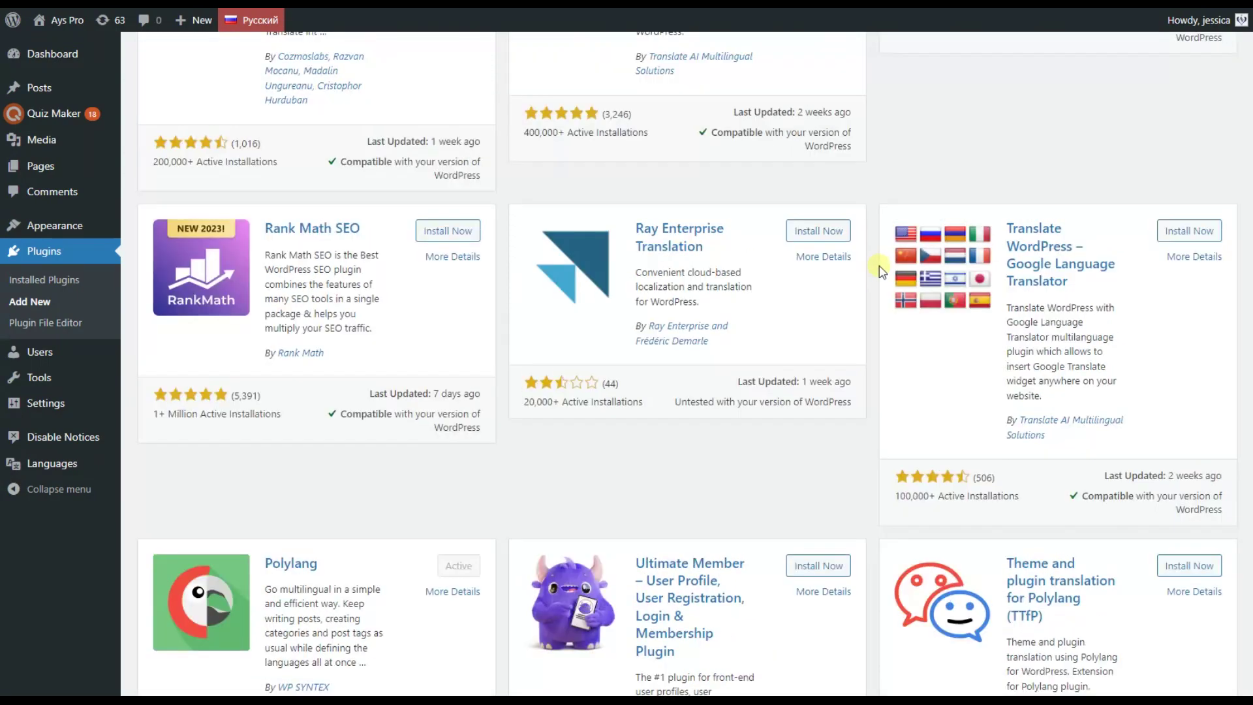
scroll(881, 271, "up", 4)
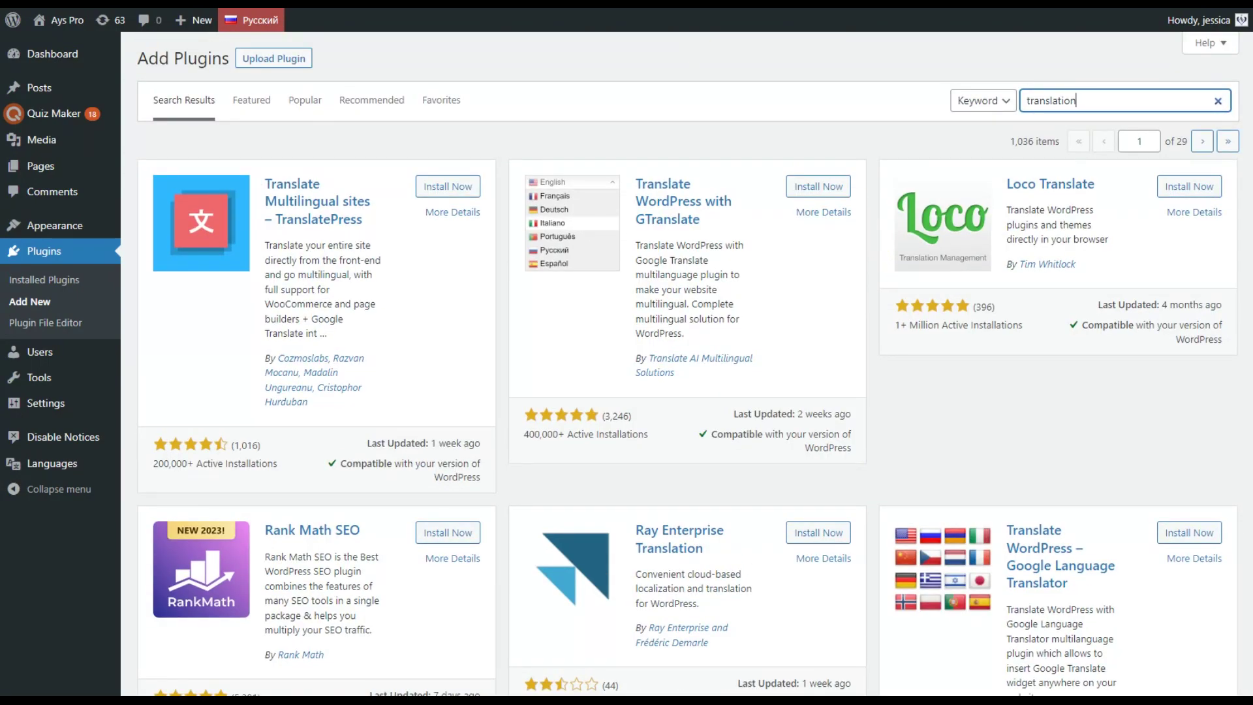
mouse_move(264, 22)
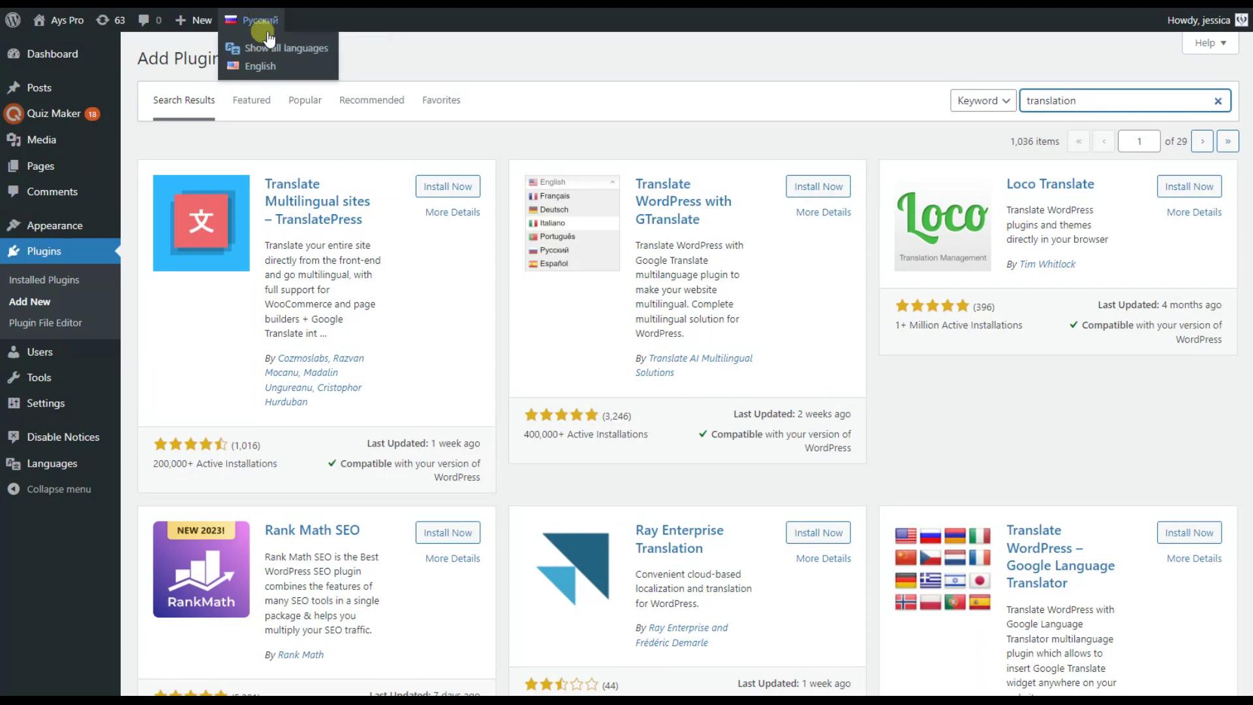
Step: Switch the admin content language from Russian to English in the admin bar switcher
left_click(265, 66)
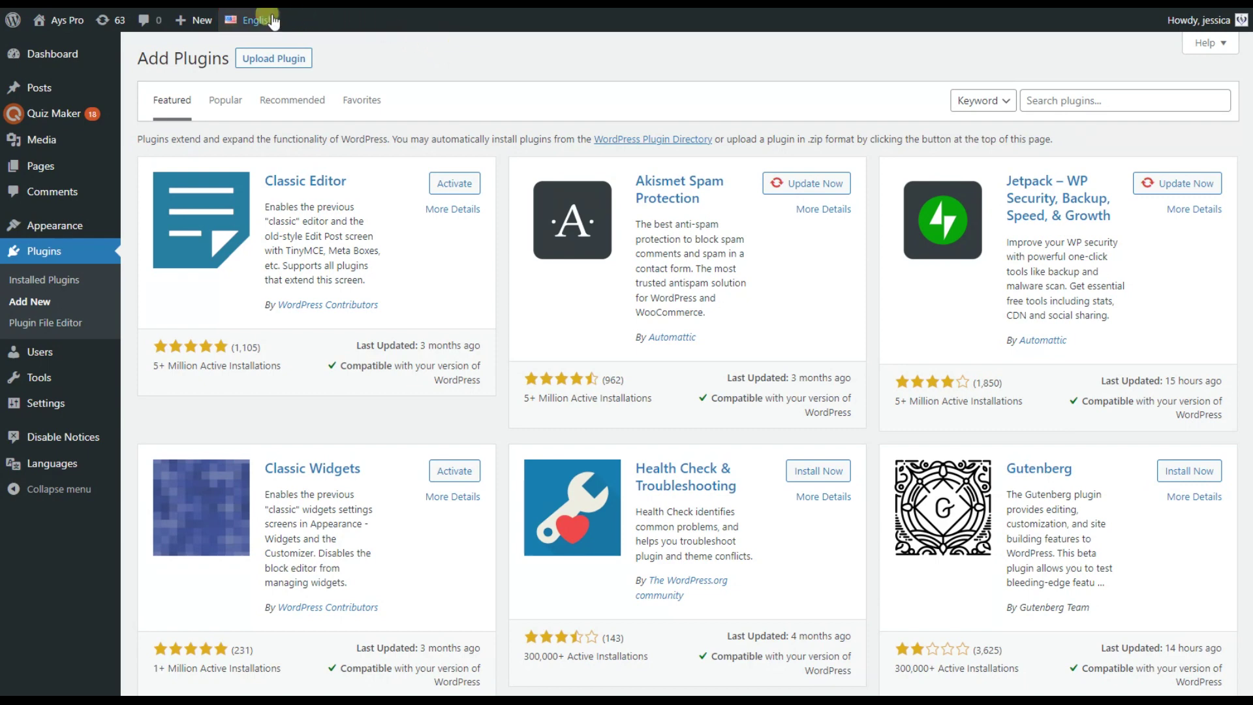
mouse_move(256, 20)
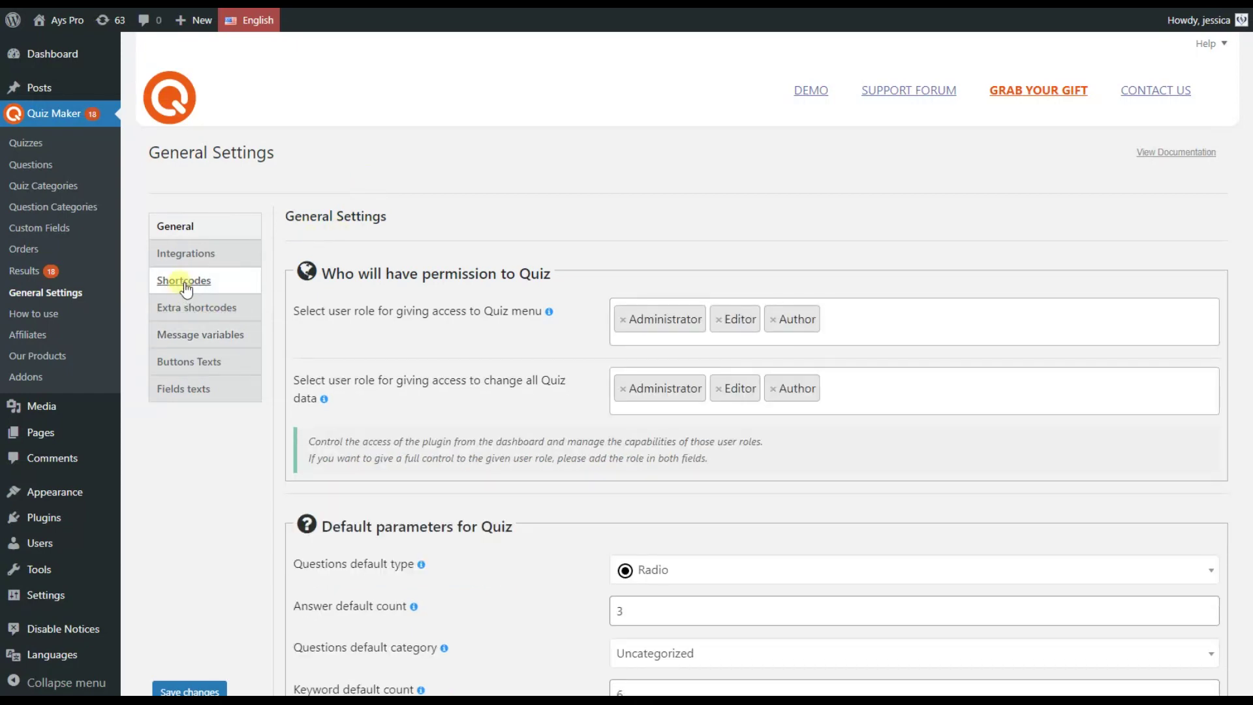
Step: Open the Shortcodes settings tab and scroll to the [:en]Hello[:es]Hola[:] multilanguage shortcode
left_click(185, 282)
scroll(614, 242, "down", 10)
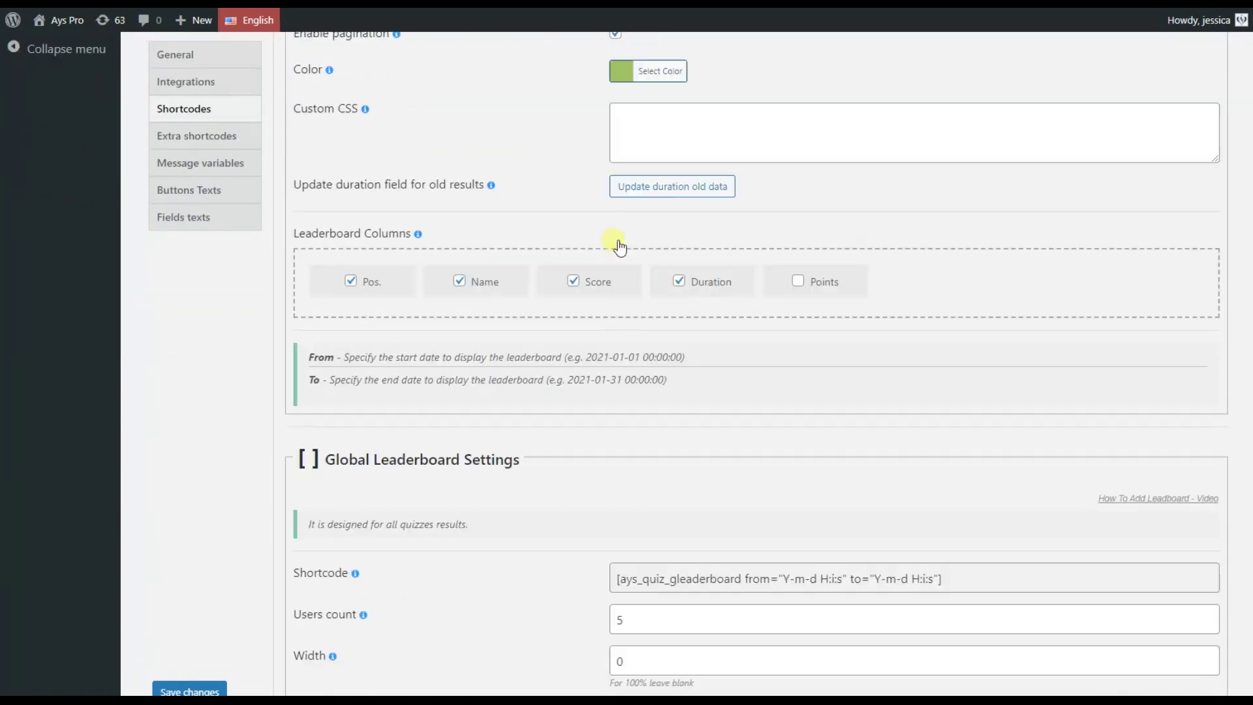
scroll(619, 247, "down", 20)
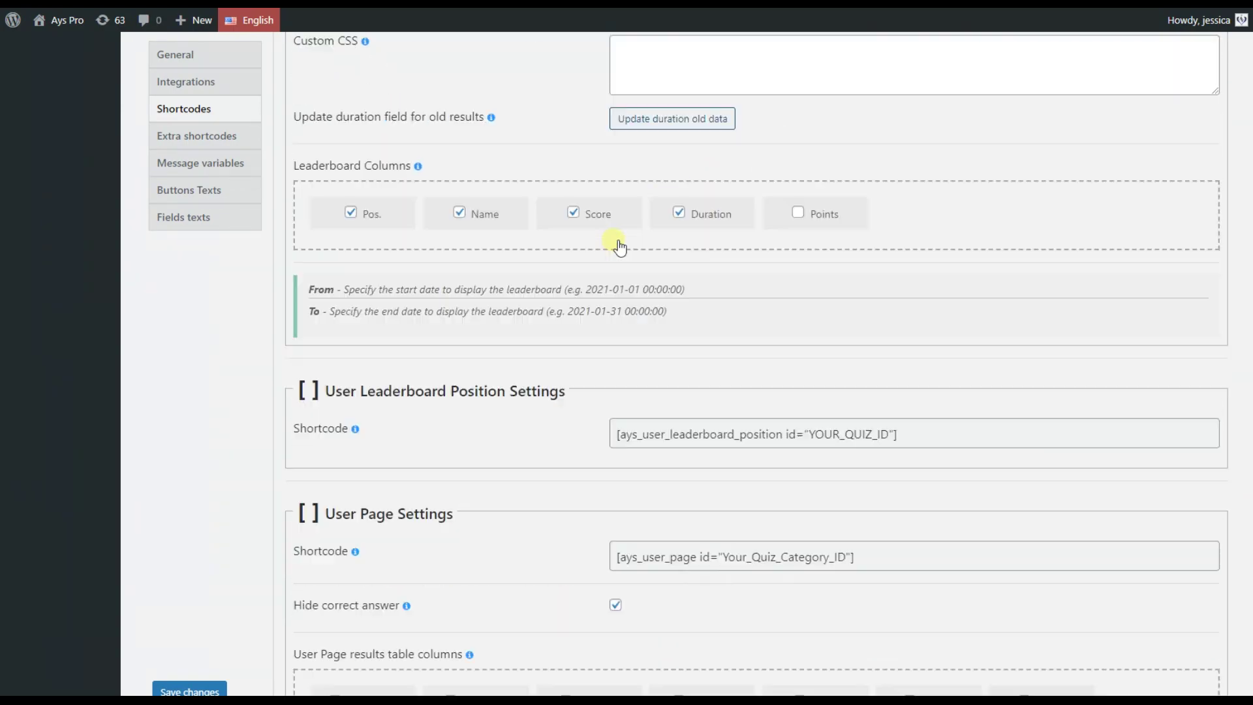
scroll(617, 243, "down", 20)
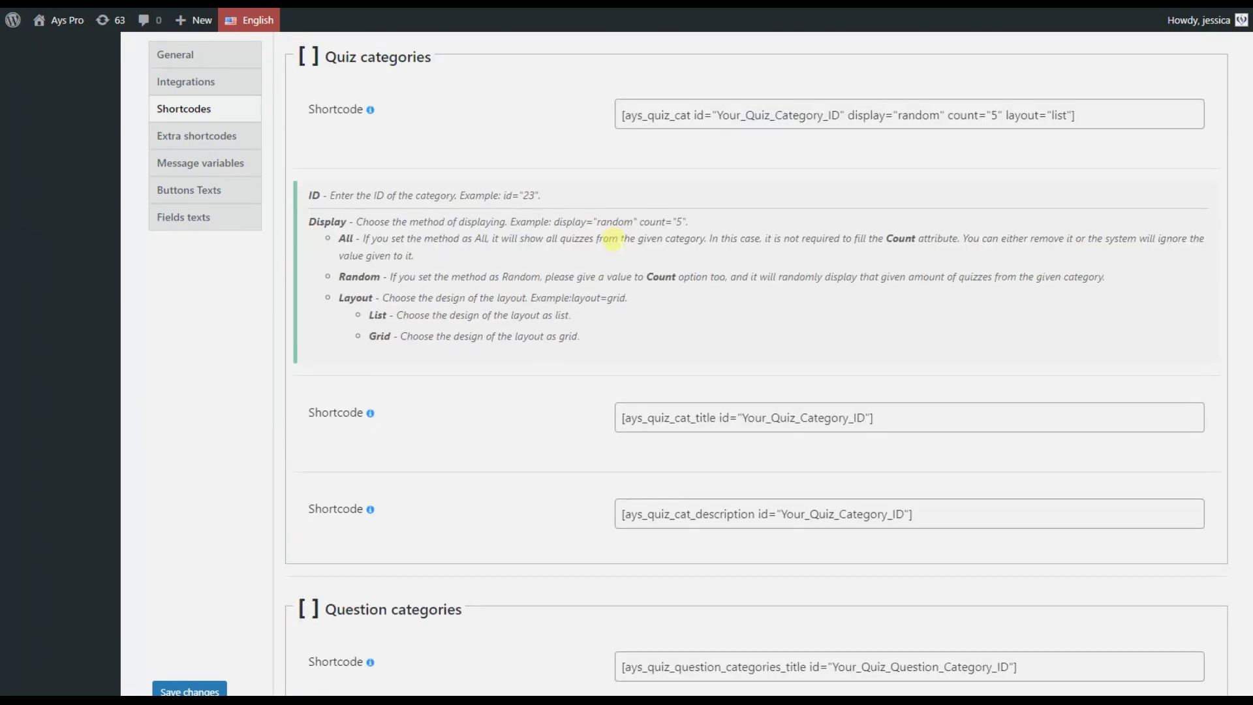
scroll(613, 240, "down", 20)
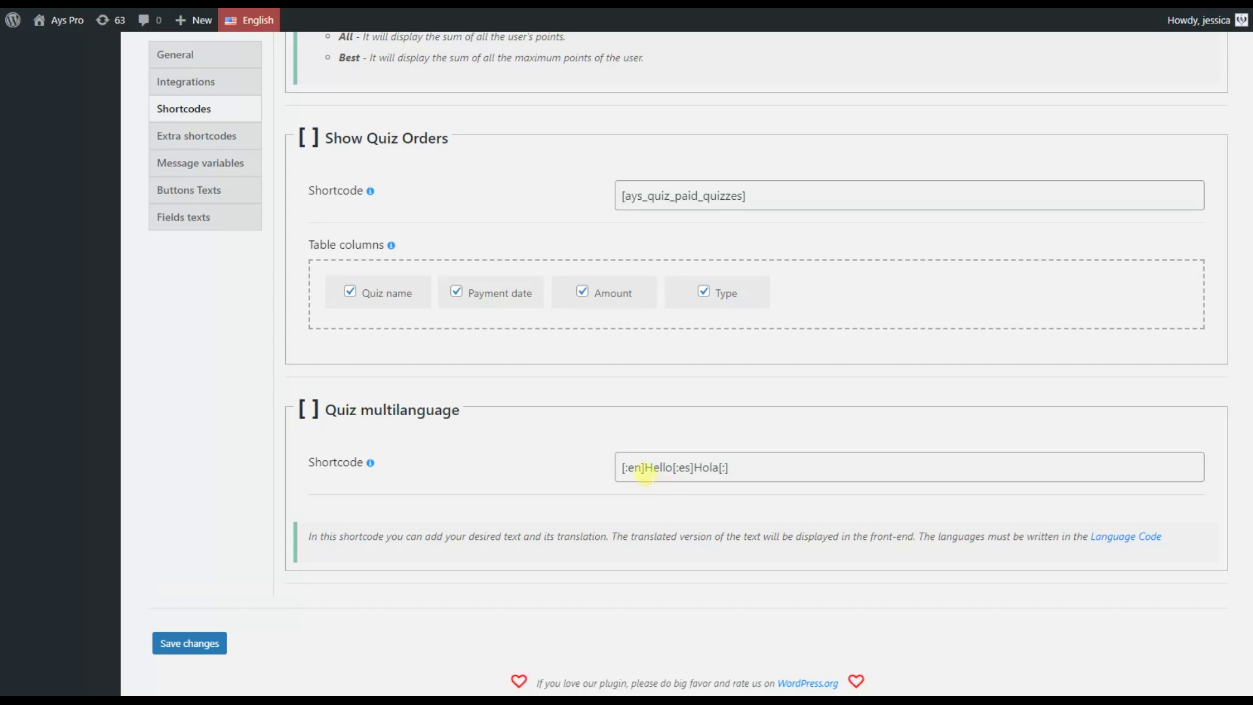
left_click_drag(645, 468, 620, 470)
key("ctrl+a")
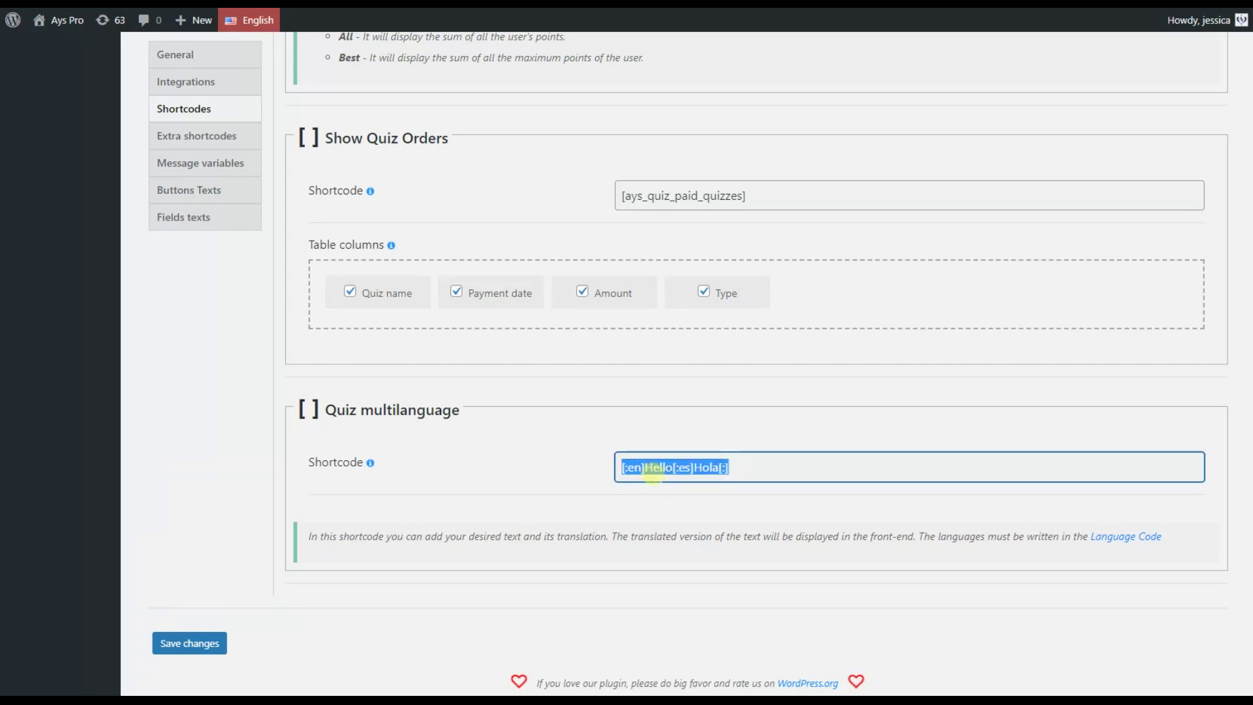
left_click(649, 469)
left_click_drag(672, 468, 690, 470)
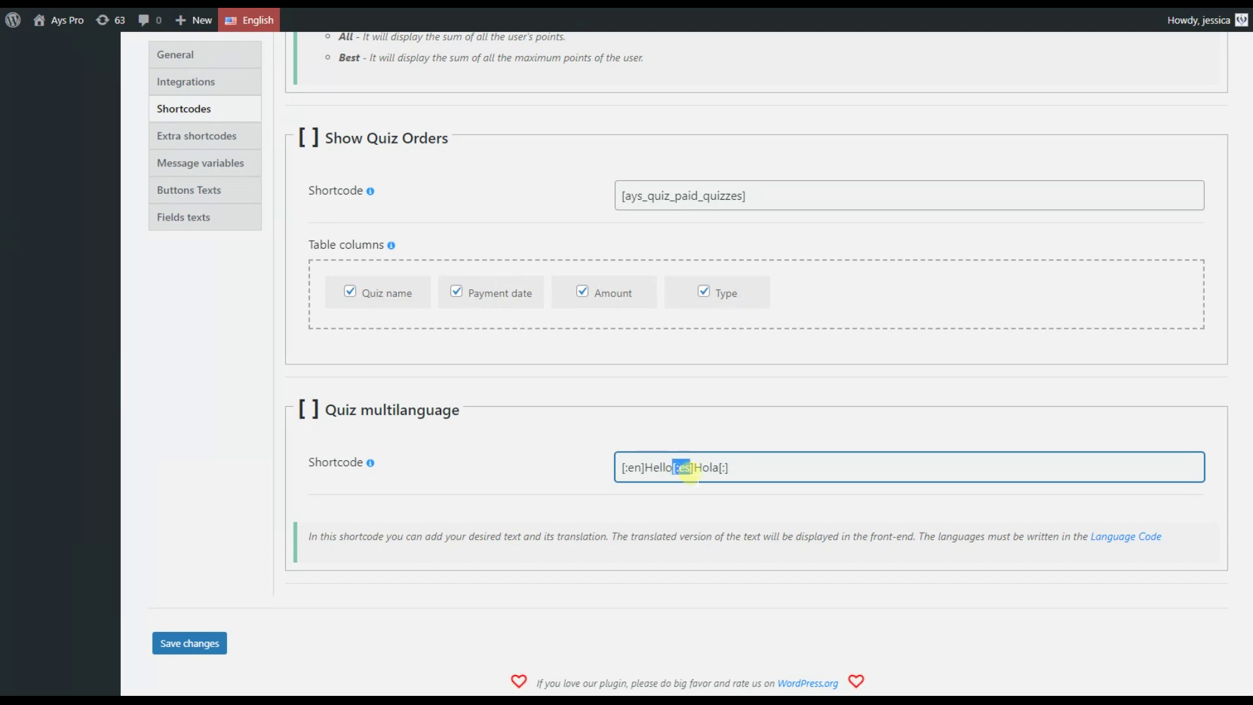
key("ctrl+a")
left_click(691, 470)
left_click_drag(736, 469, 619, 471)
scroll(434, 456, "up", 15)
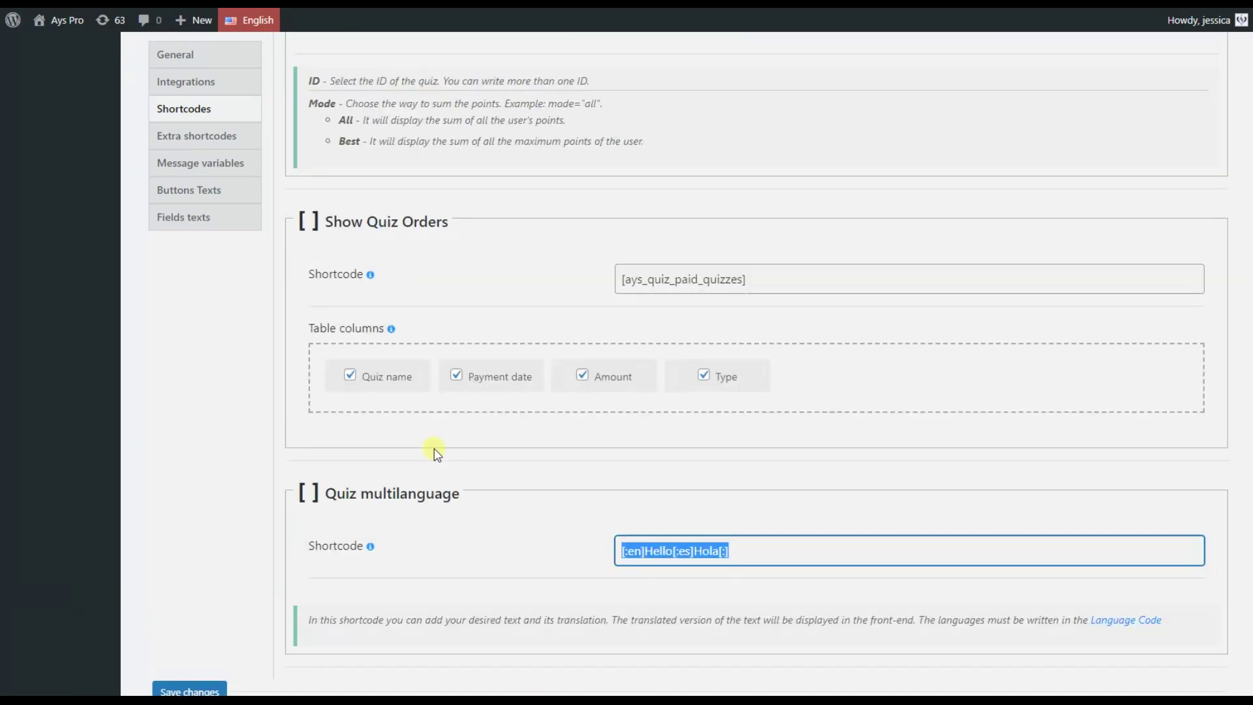
scroll(435, 452, "up", 20)
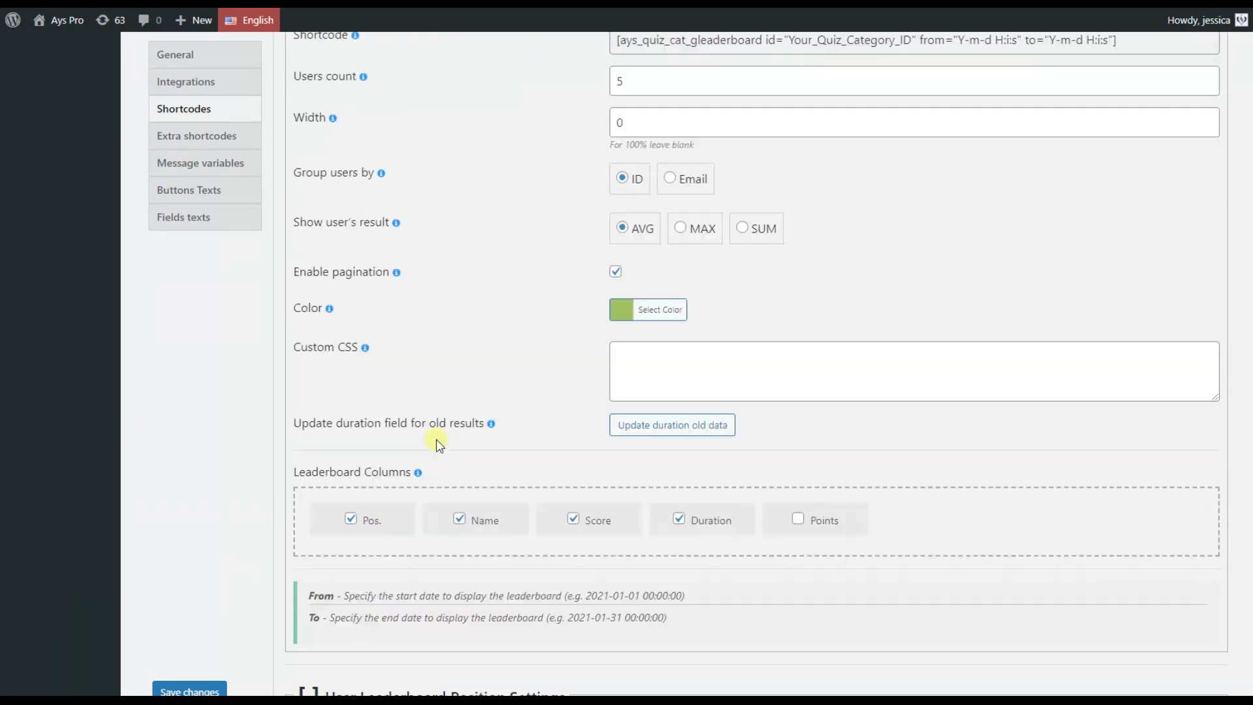
scroll(433, 333, "up", 3)
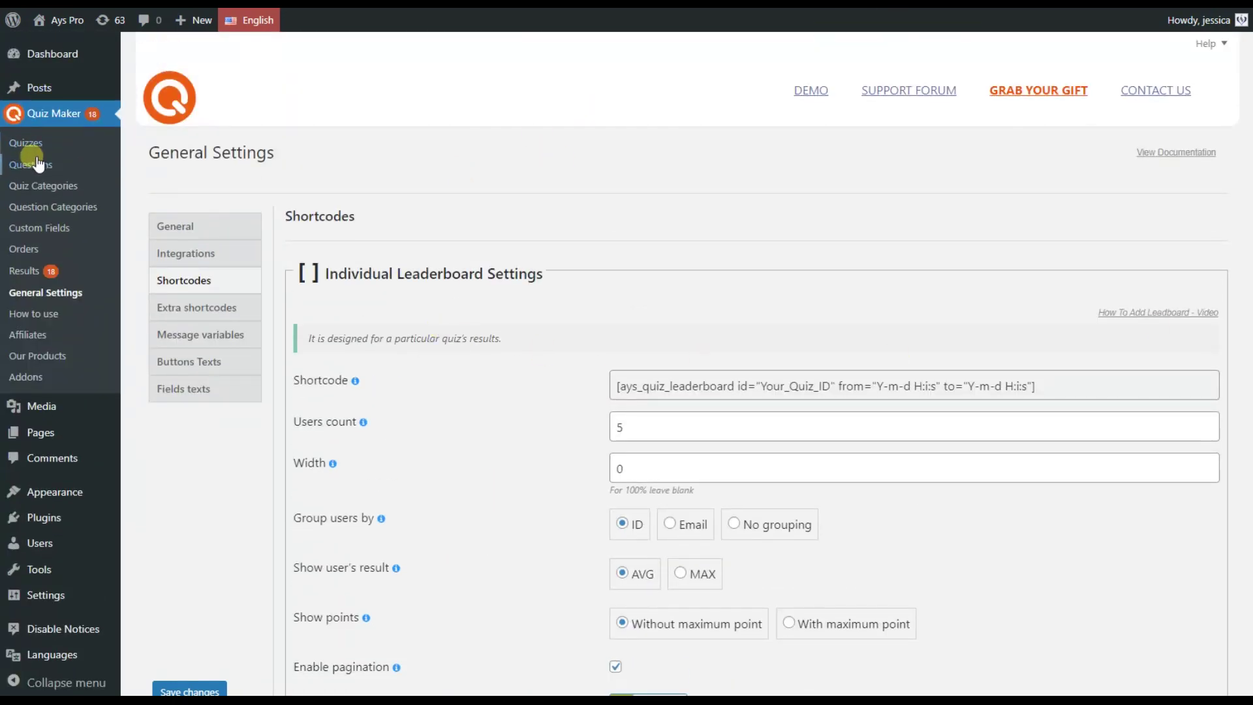
Step: Open the Questions list and edit the '[:en]Your dream playlist[:ru]Плейлист вашей мечты[:]' question
left_click(74, 140)
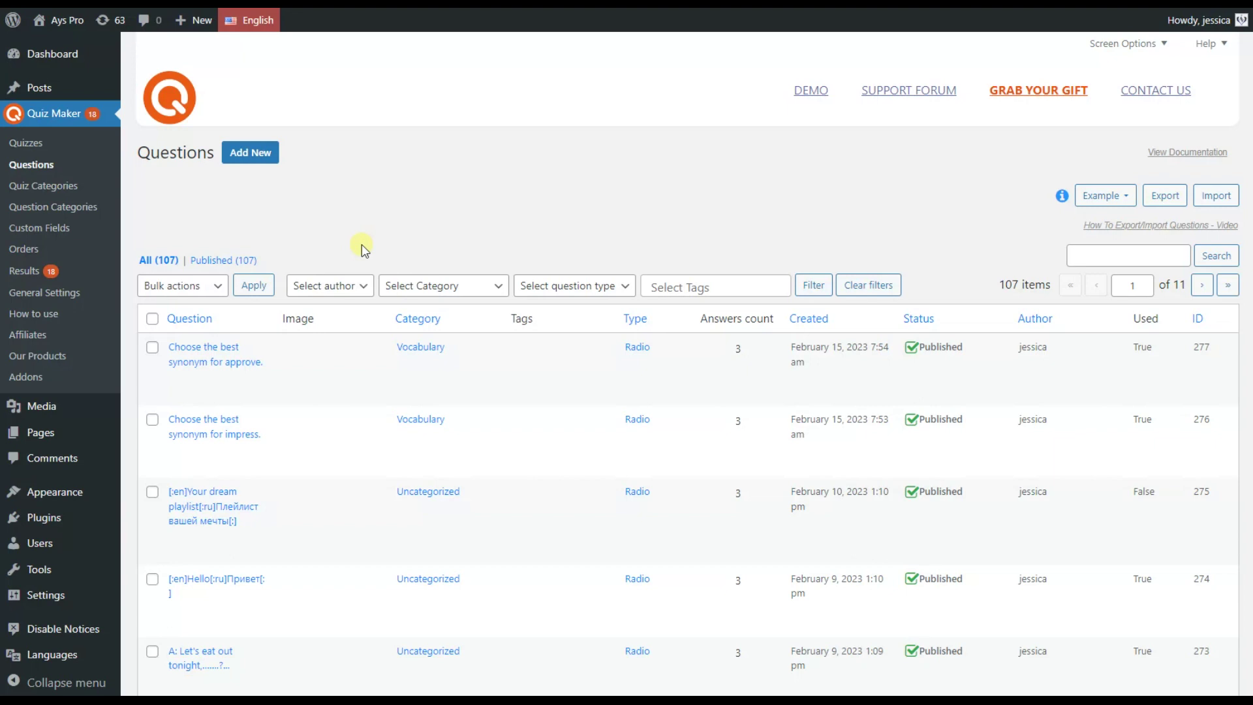
scroll(339, 287, "down", 1)
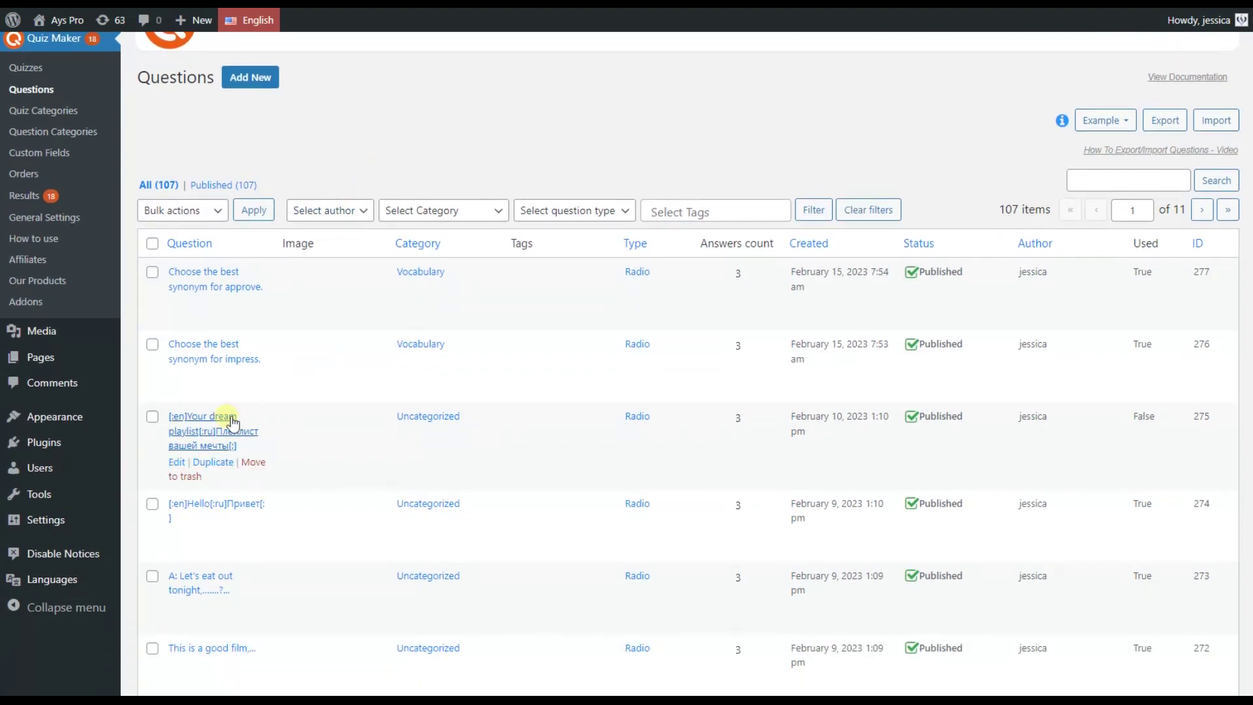
left_click(222, 433)
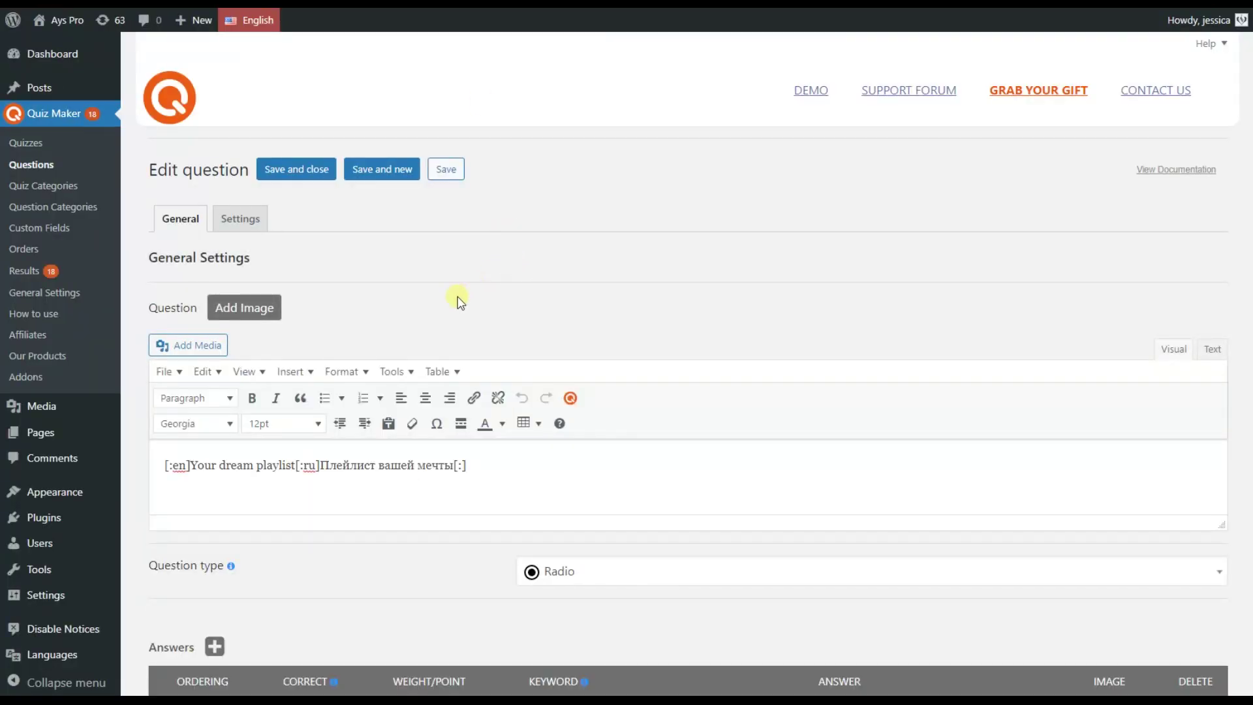
Step: Highlight the [:en] and [:ru] language tags in the playlist question text
scroll(460, 302, "down", 3)
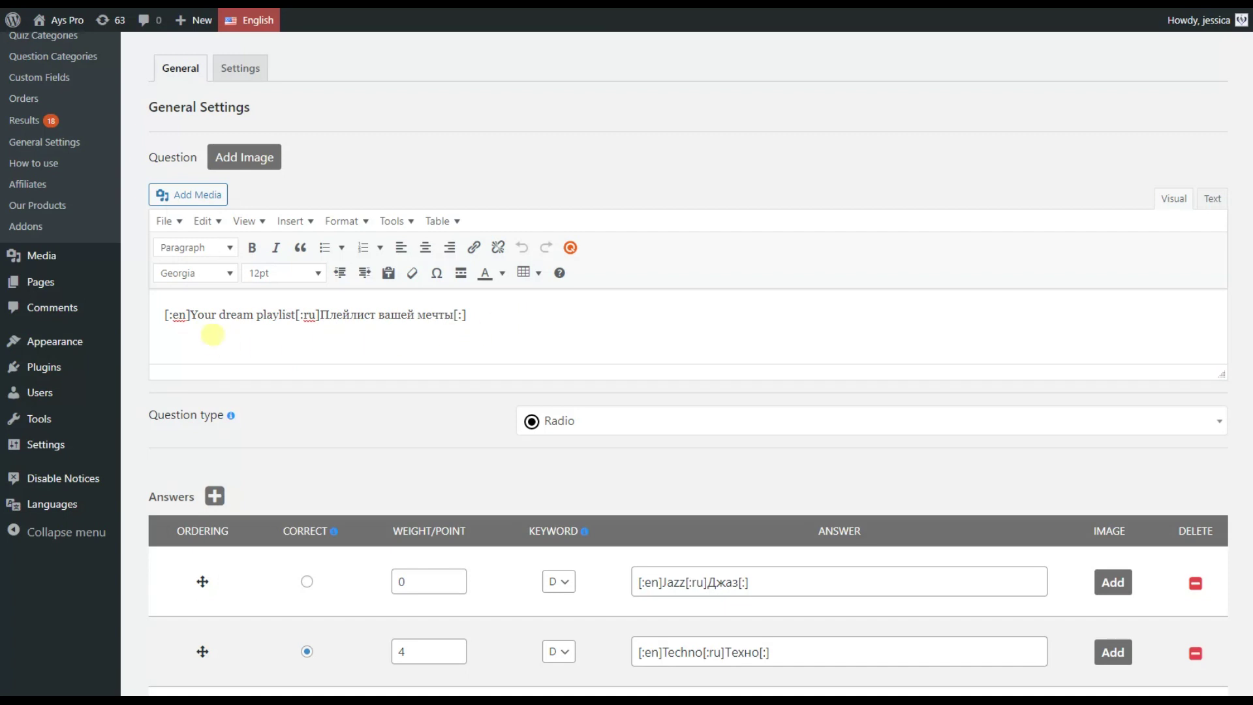
left_click_drag(190, 318, 164, 318)
left_click(189, 319)
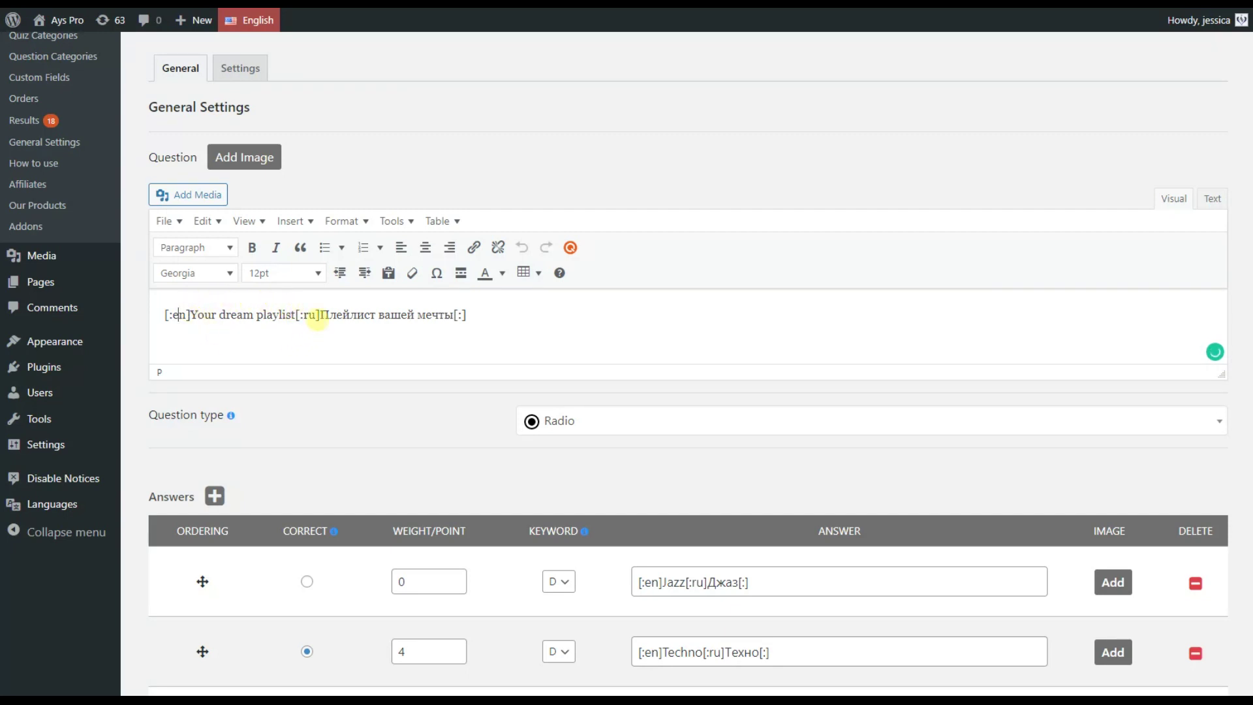
left_click_drag(319, 316, 295, 317)
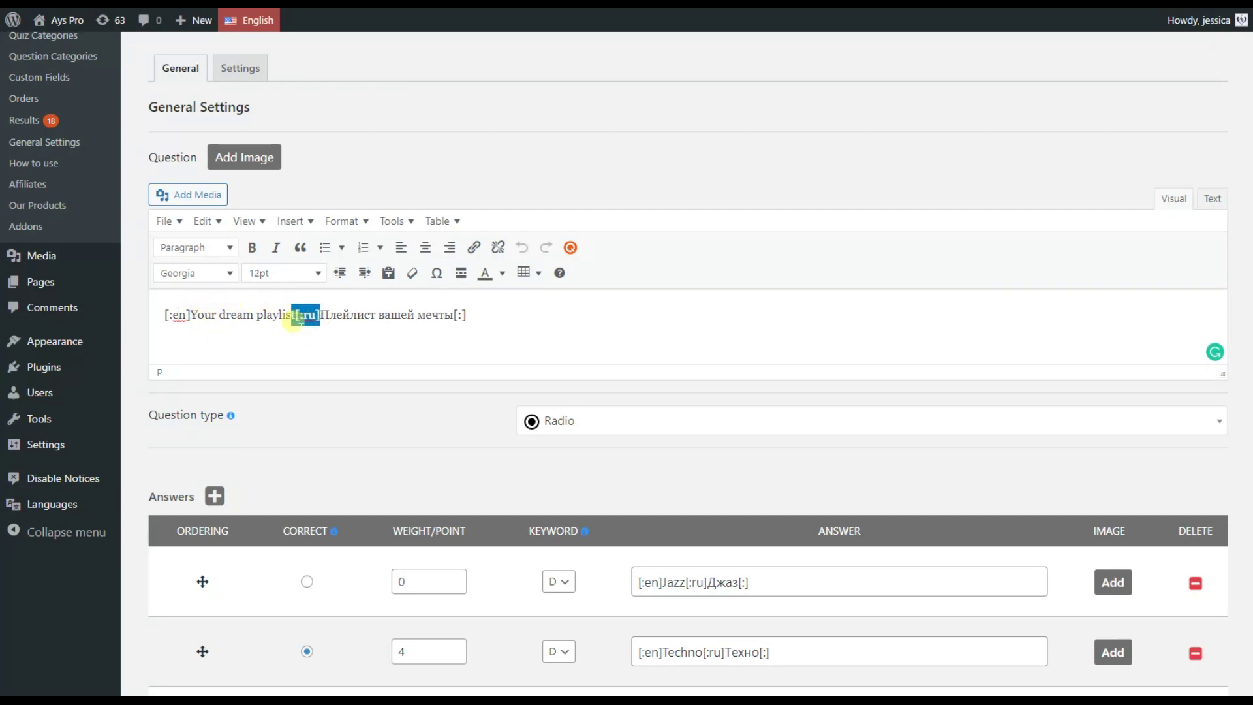
left_click(321, 332)
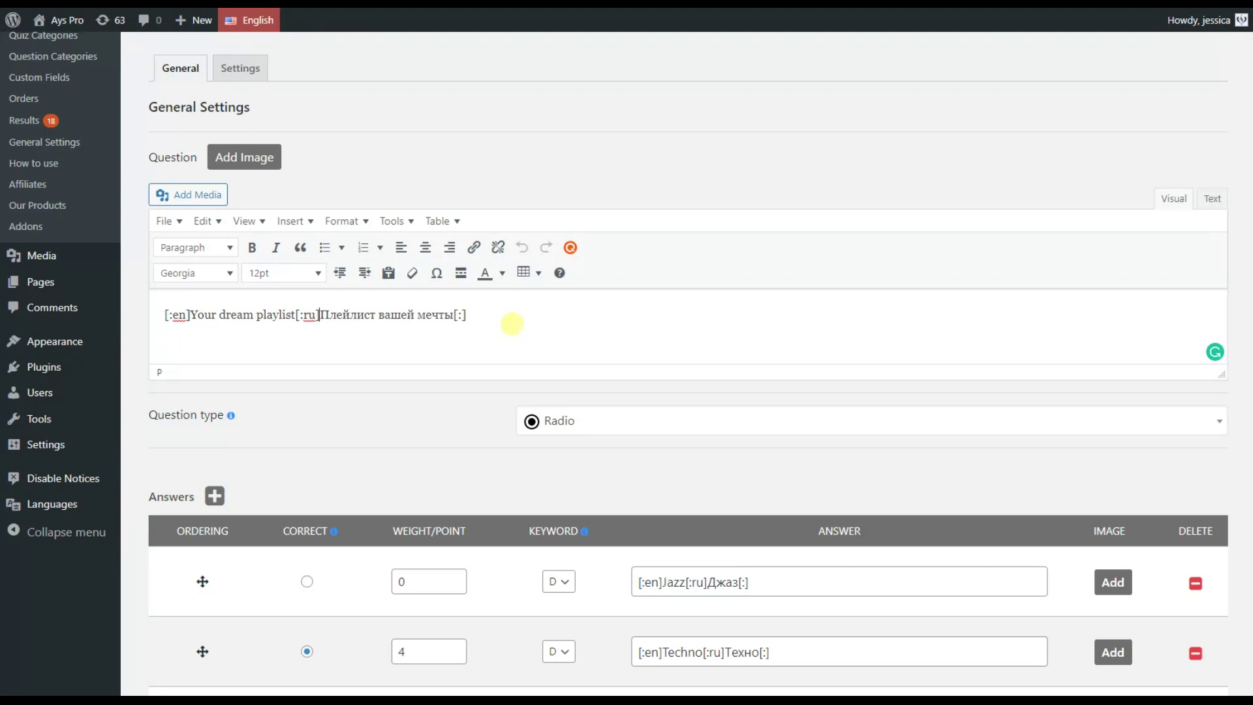
Step: Scroll through the Jazz, Techno and Rock answers and return to the Quizzes list
scroll(512, 324, "down", 5)
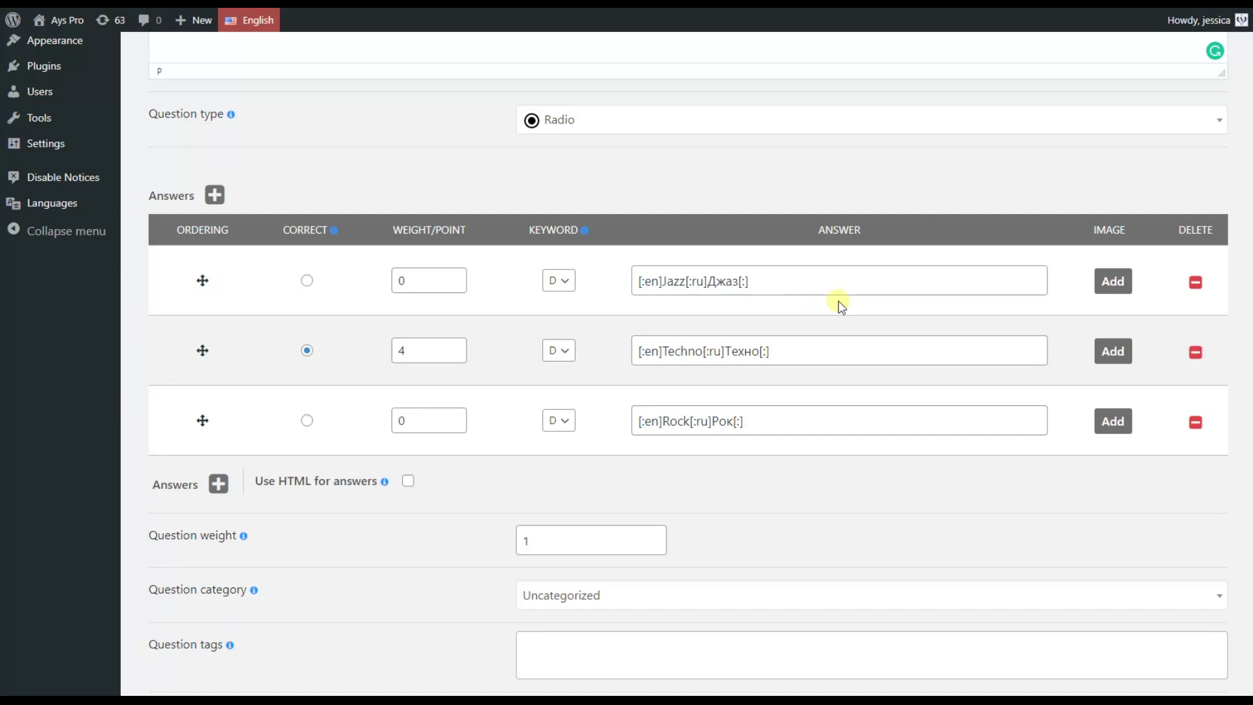
scroll(840, 307, "up", 7)
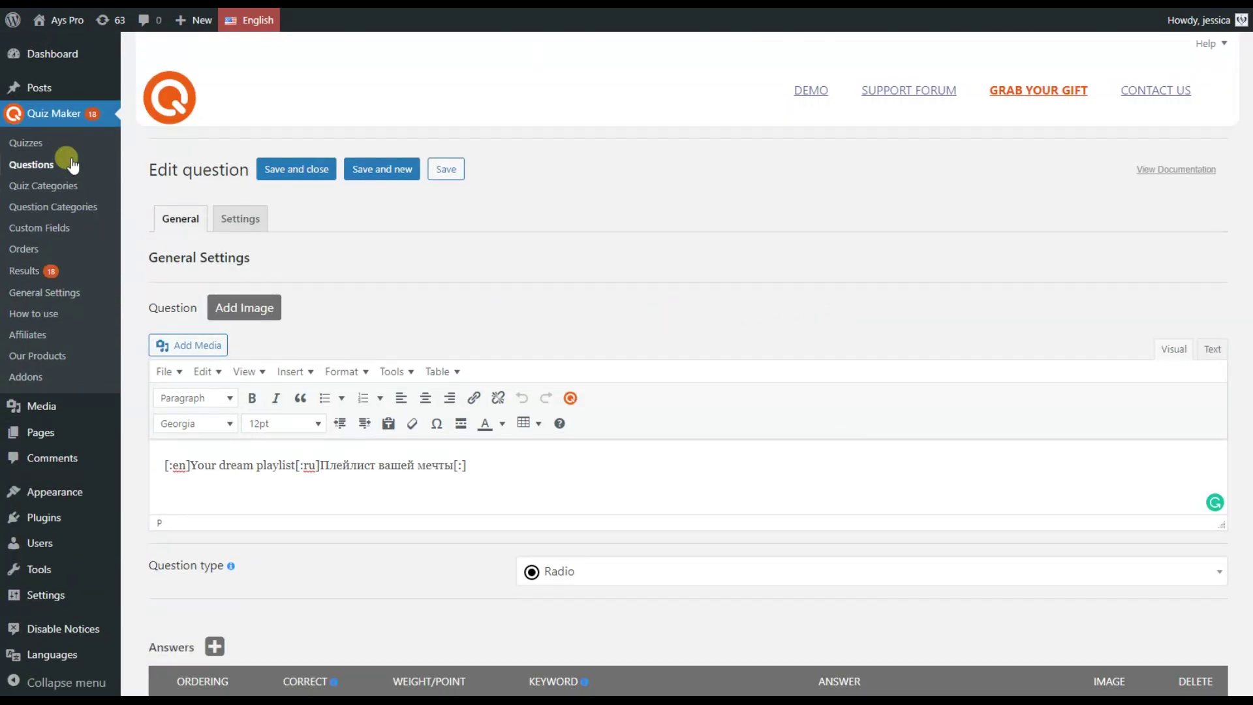
left_click(29, 143)
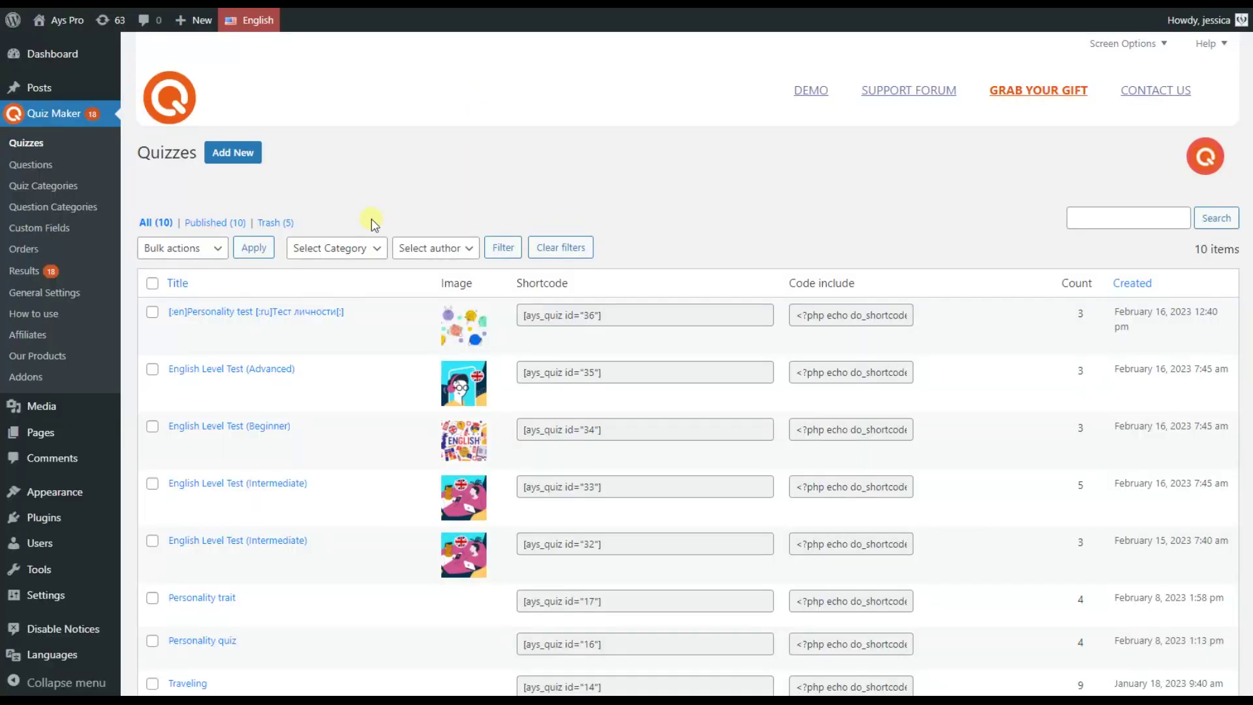
Step: Open the [:en]Personality test quiz in Edit quiz and scroll to its three-question table
mouse_move(316, 322)
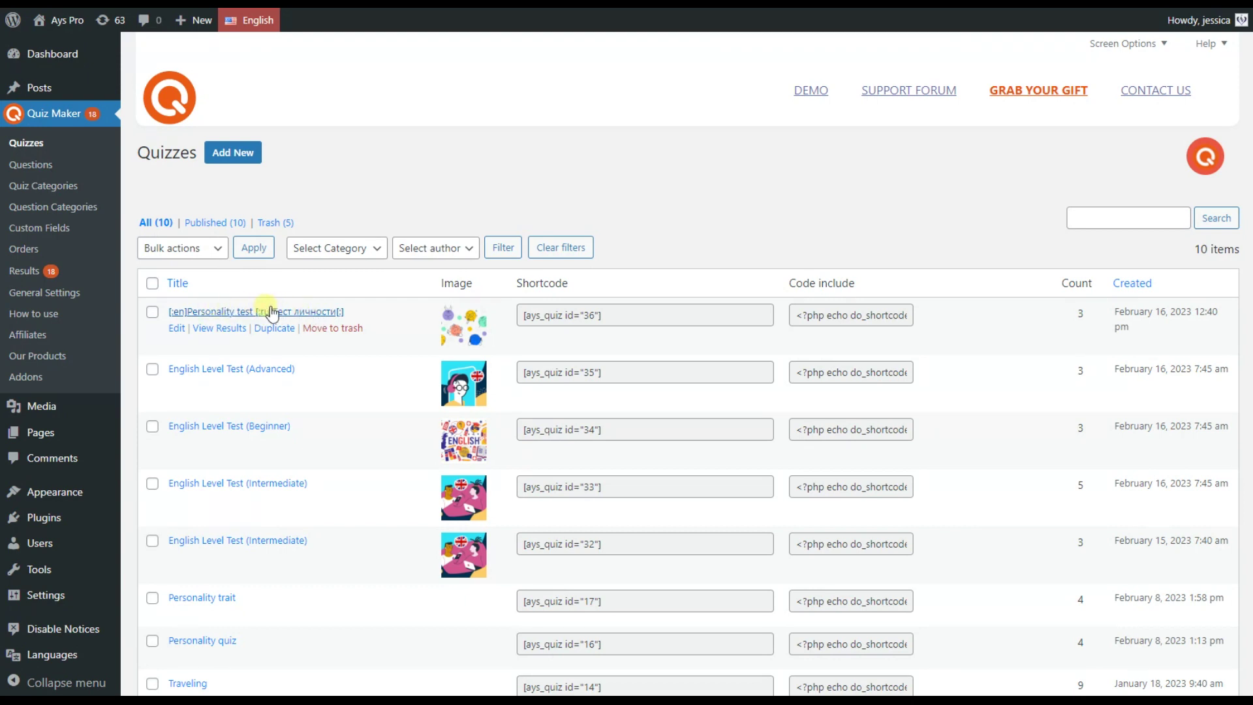
middle_click(266, 318)
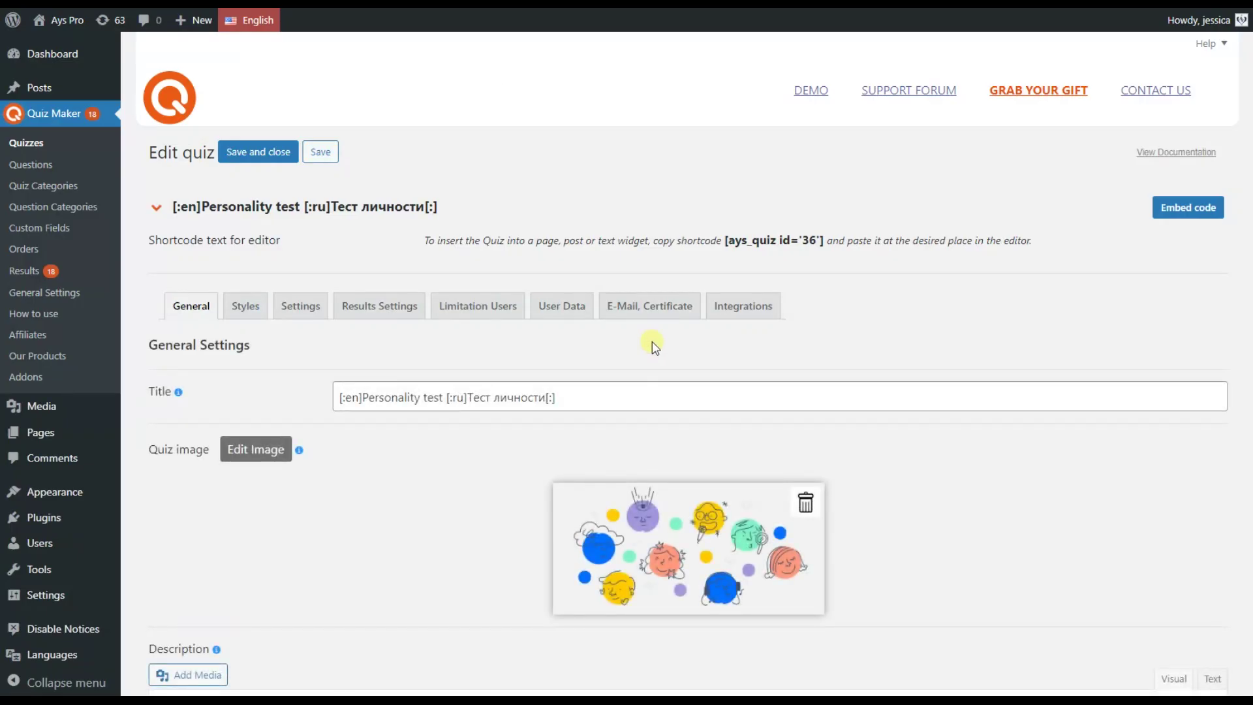
scroll(653, 344, "down", 1)
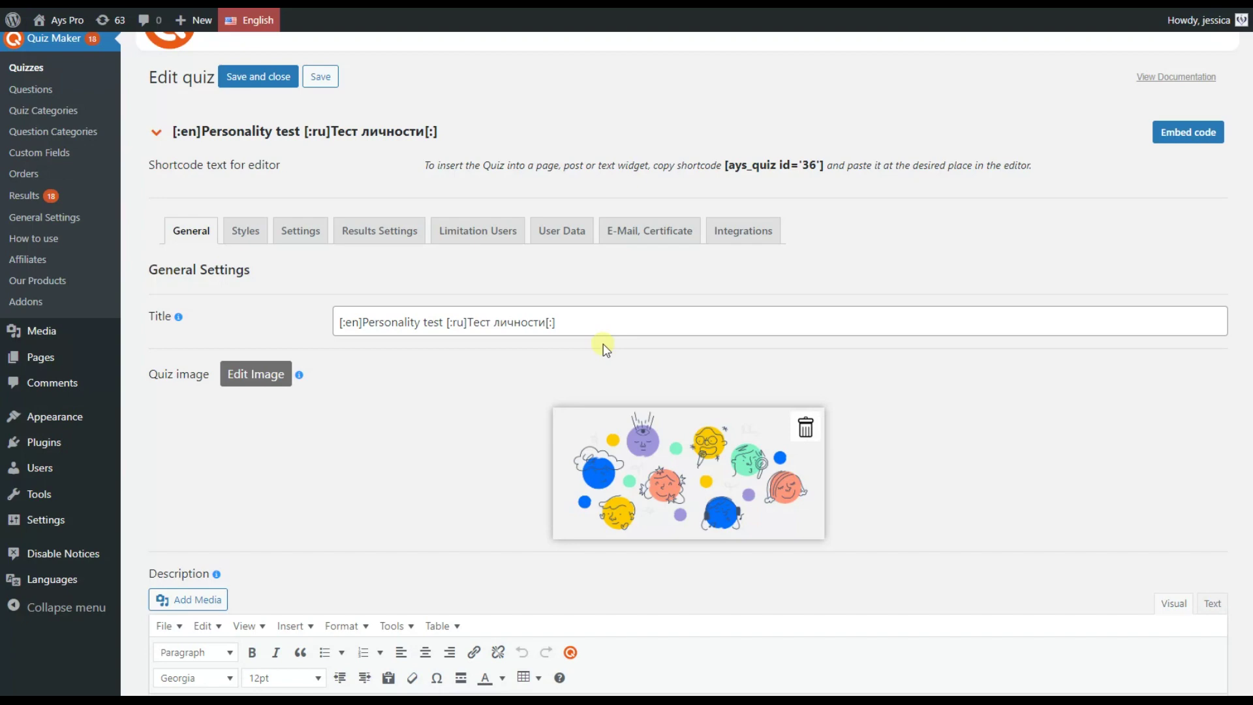
scroll(604, 348, "down", 4)
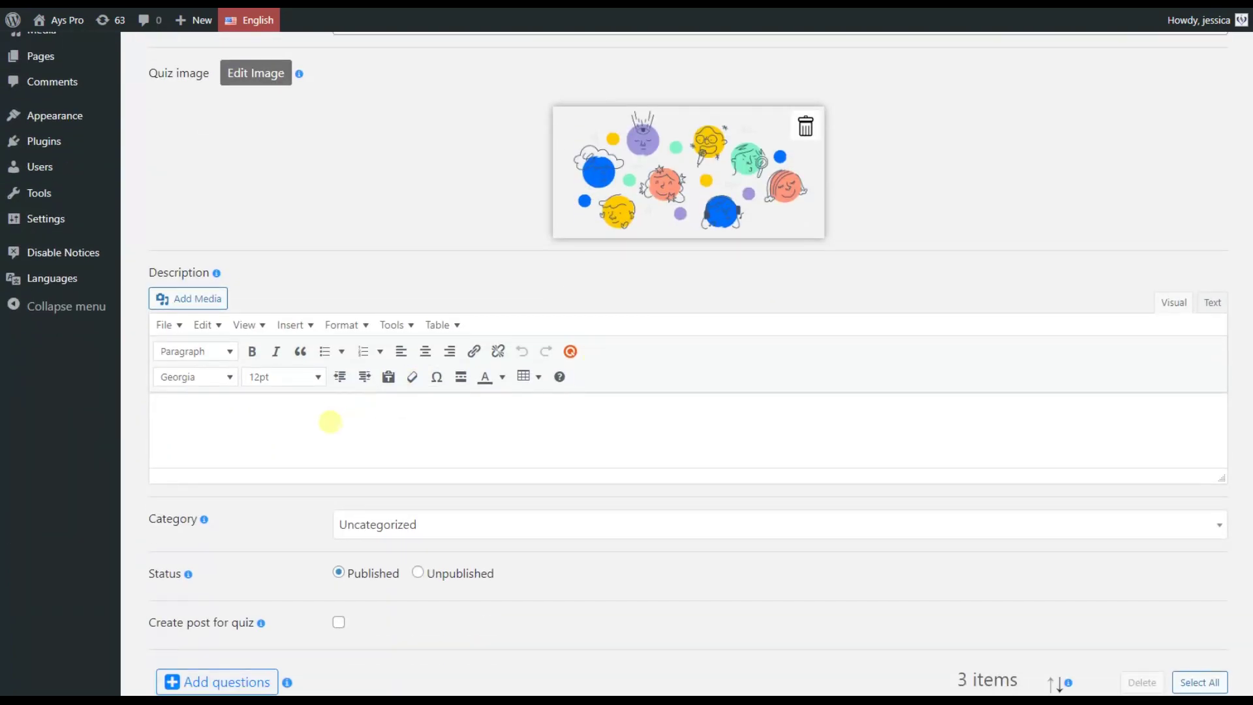
scroll(778, 348, "down", 2)
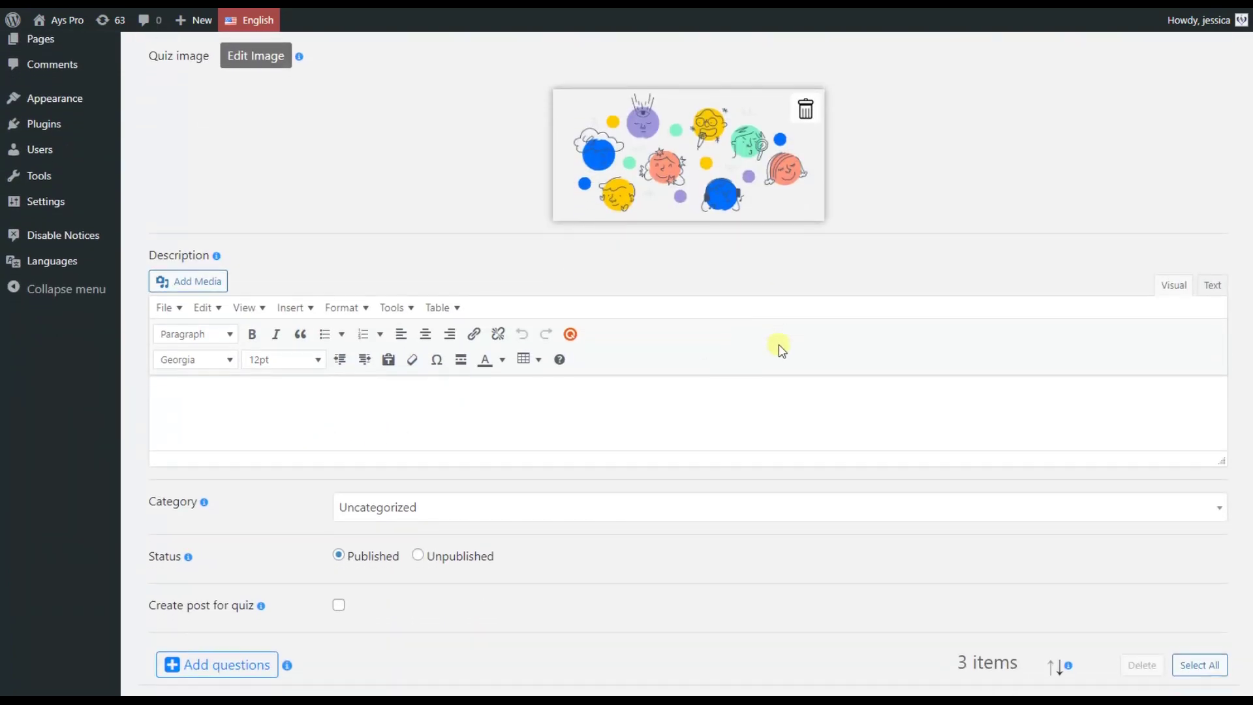
scroll(782, 350, "down", 2)
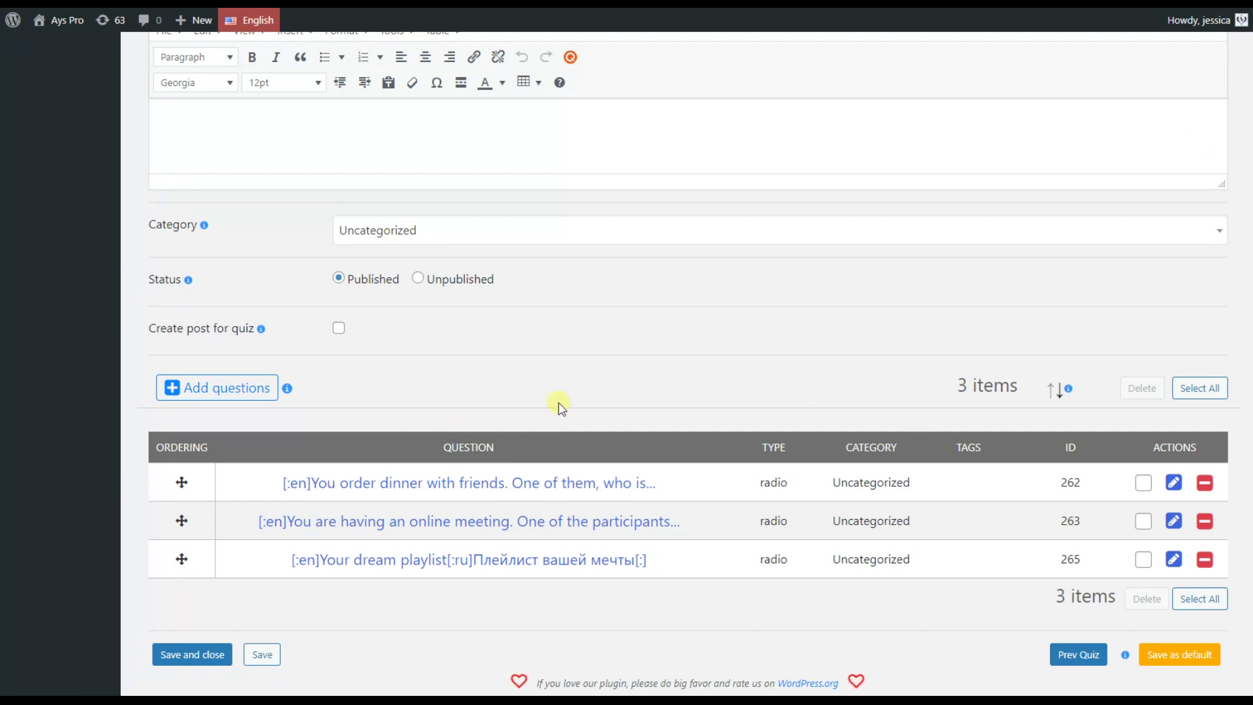
Step: Attach questions 275, 276 and 277 to the Personality test quiz, then save and close it
left_click(250, 397)
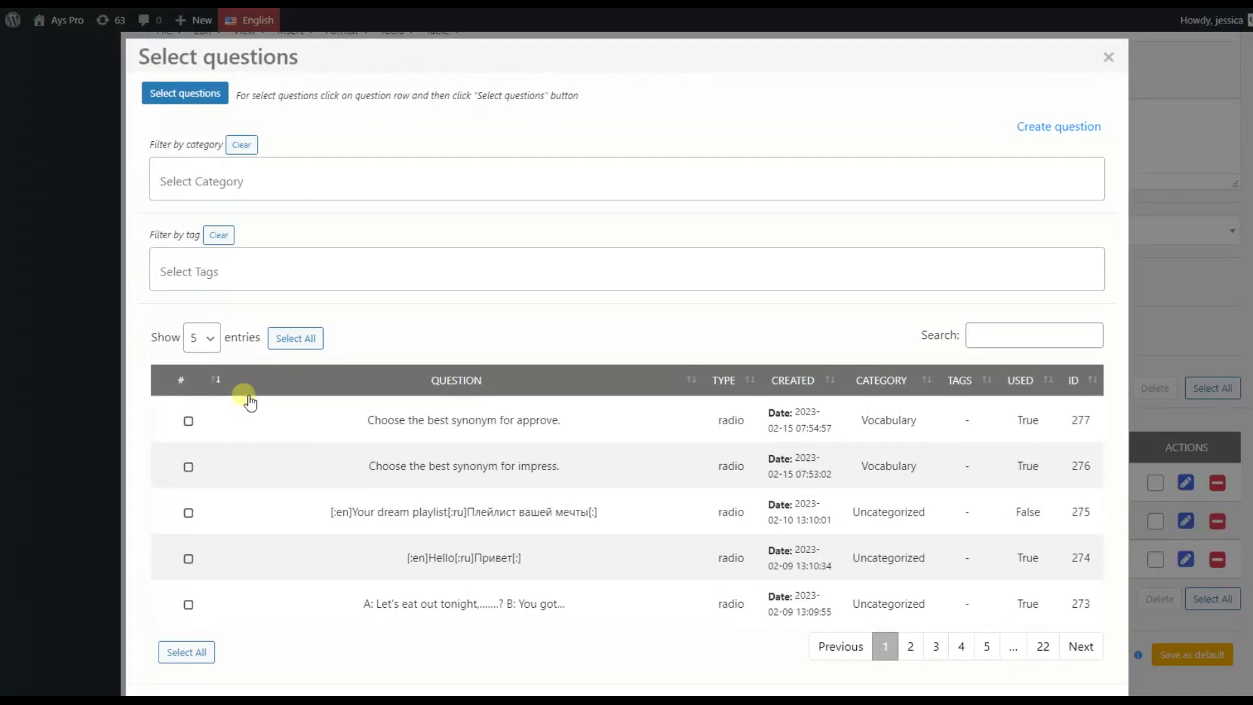
left_click(261, 511)
left_click(269, 466)
left_click(274, 425)
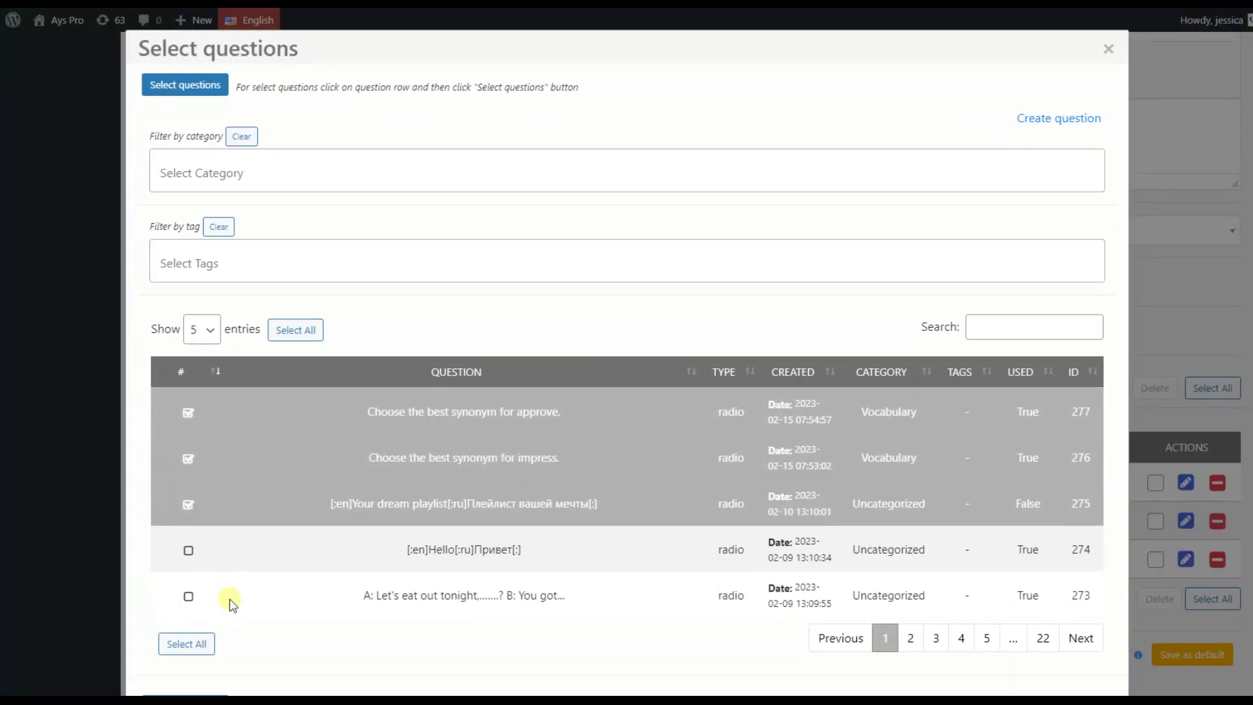
scroll(230, 601, "down", 1)
left_click(1185, 337)
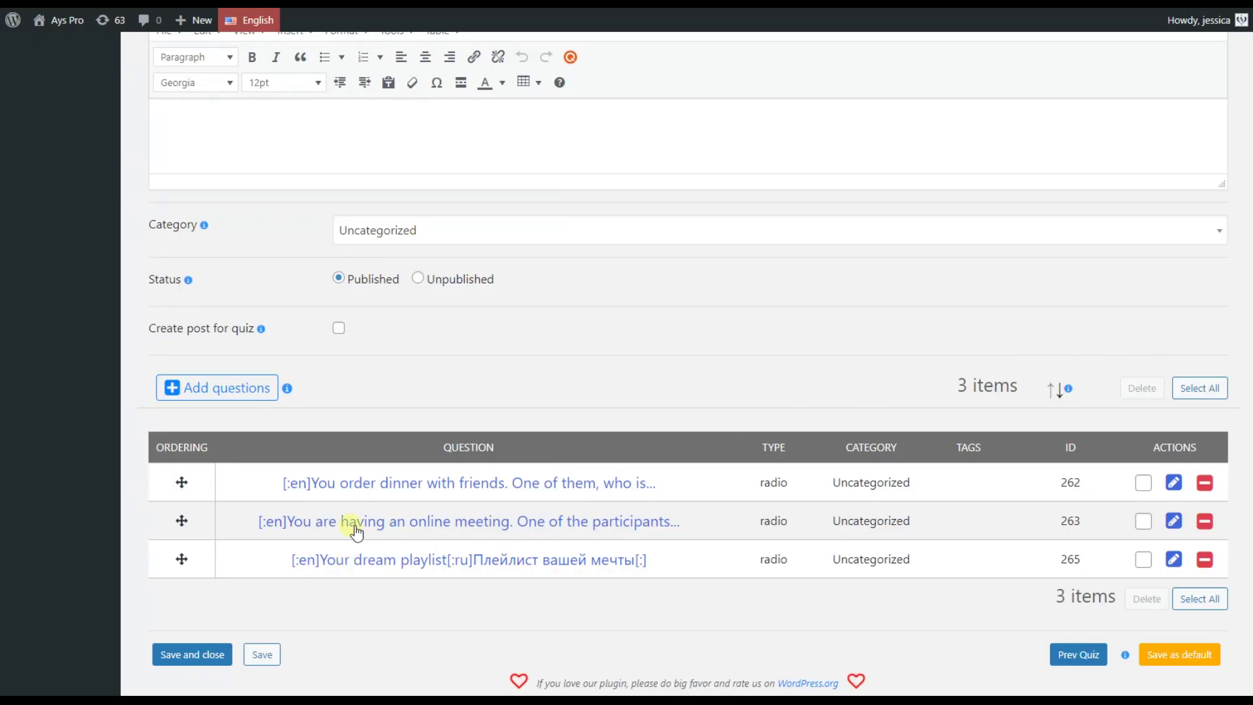
left_click(209, 657)
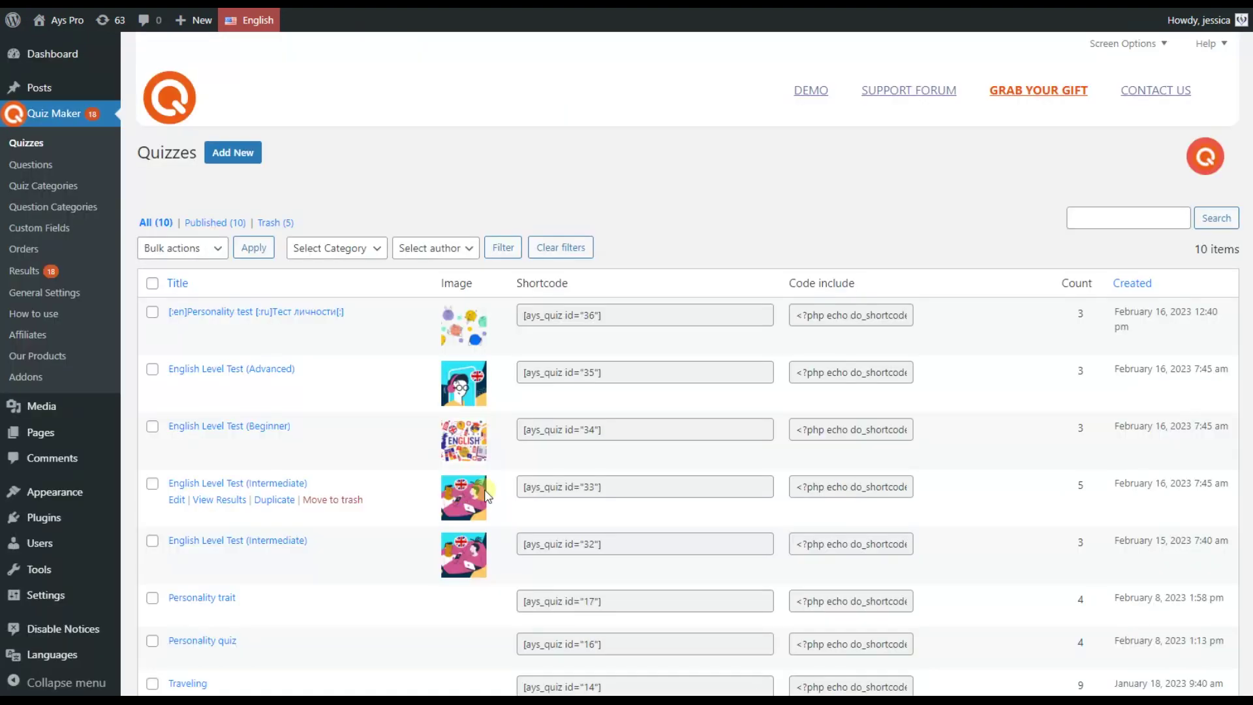
Step: Copy the [ays_quiz id="36"] shortcode and paste it into a Shortcode block in a new post
left_click_drag(628, 318, 521, 316)
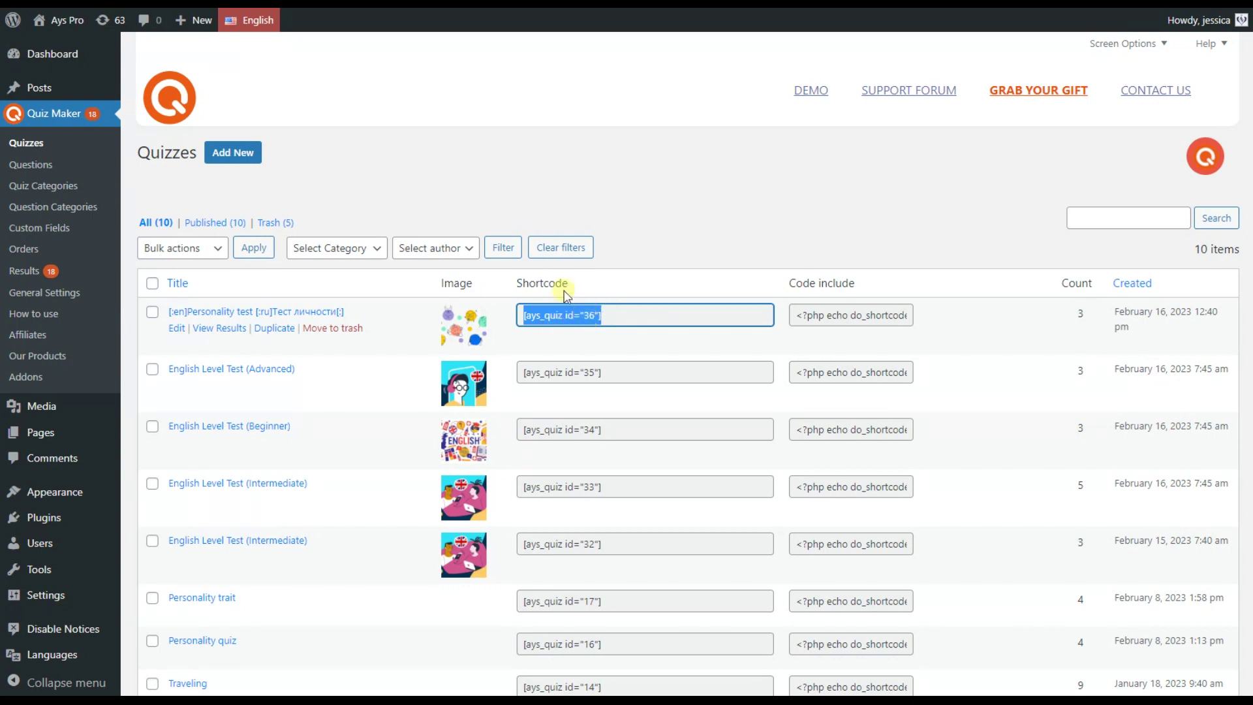
mouse_move(64, 89)
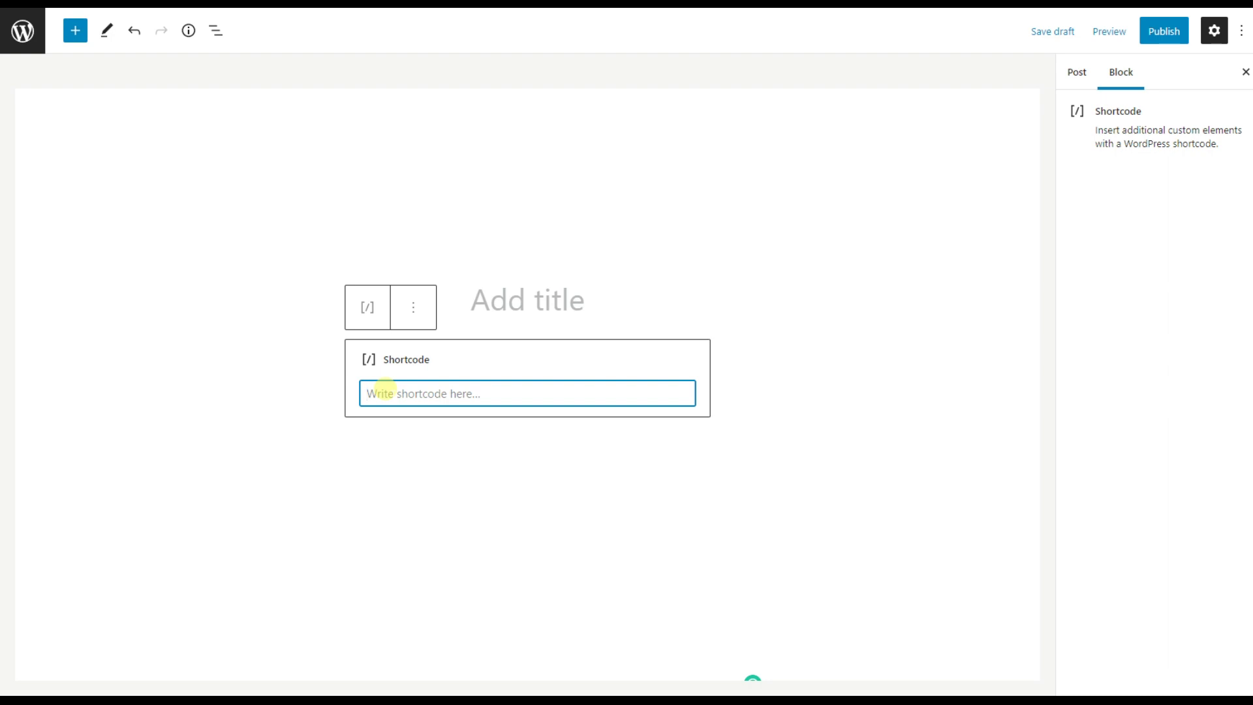
type("[ays_quiz id=\"36\"]")
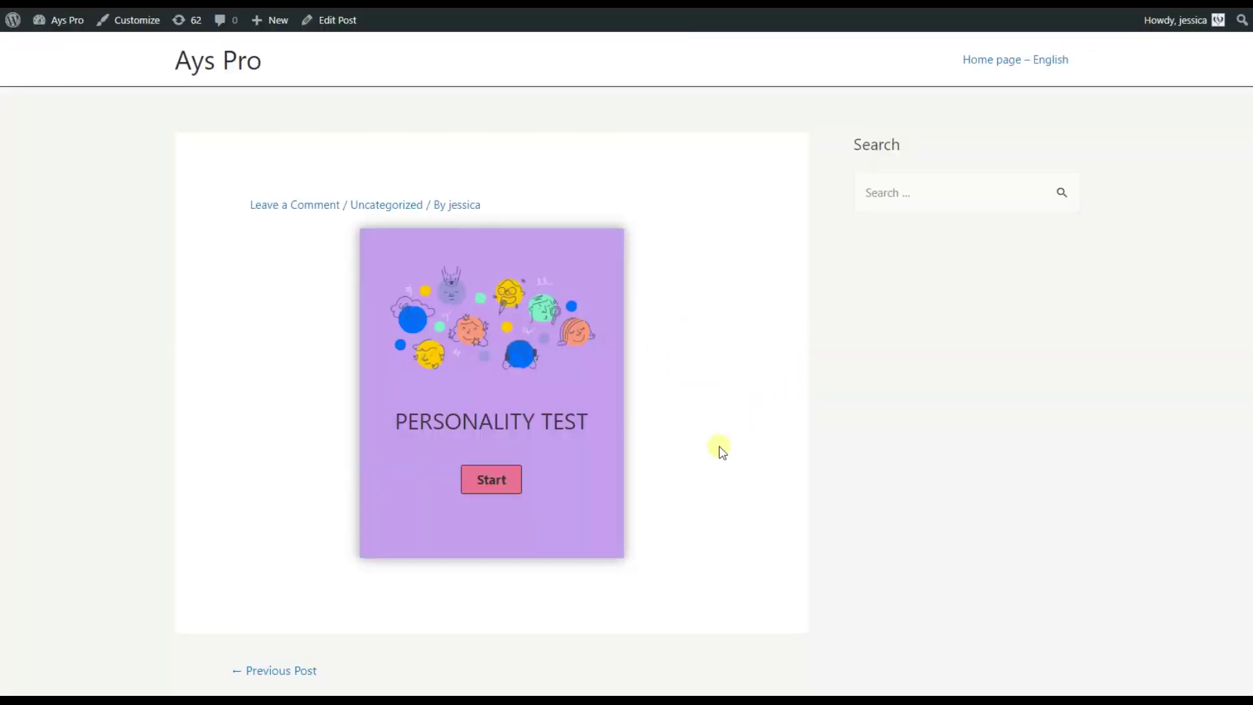
Step: Take the English quiz answering 'Oh my God!', 'Oh, I can't stand children!' and Rock, then view the result
scroll(720, 451, "down", 1)
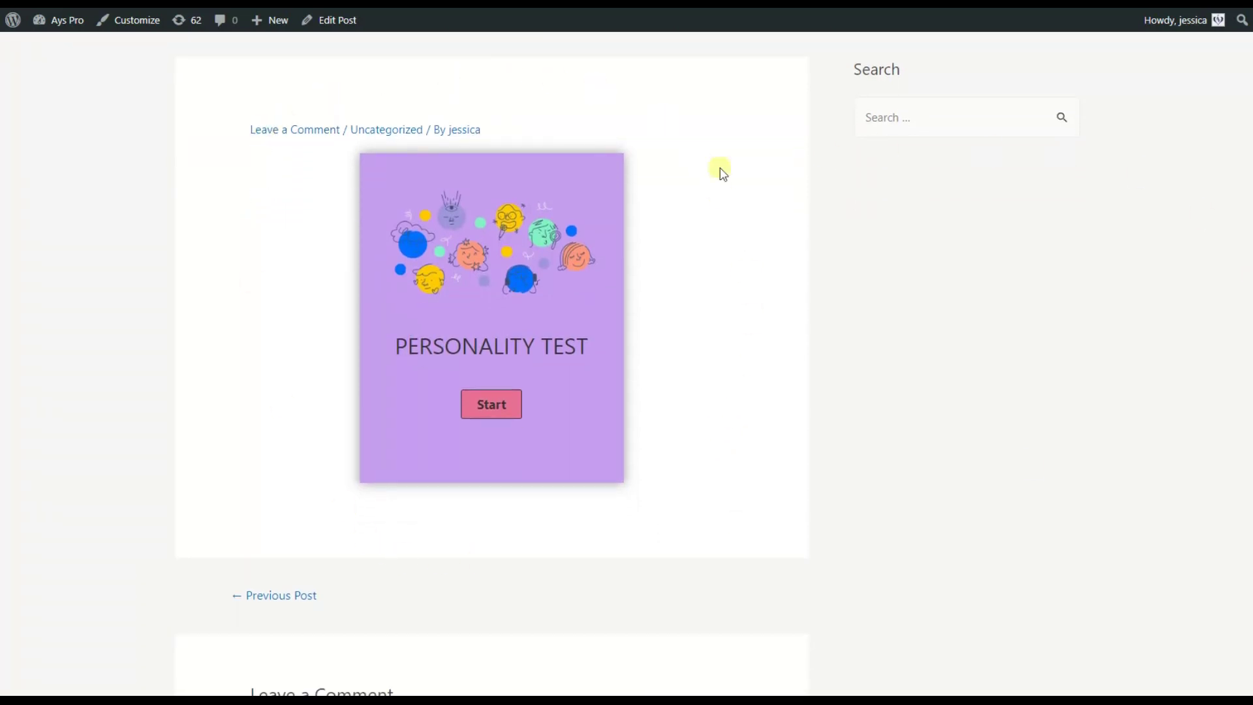
left_click(489, 401)
left_click(512, 380)
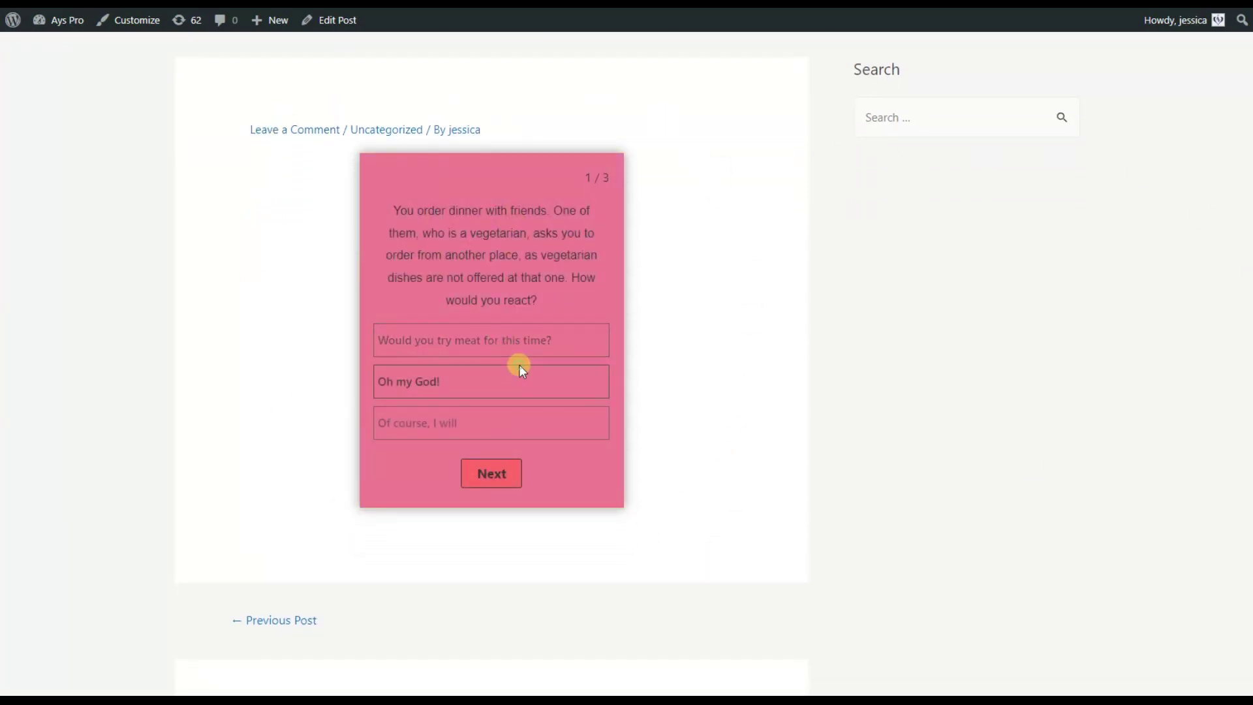
left_click(495, 468)
left_click(527, 337)
left_click(526, 496)
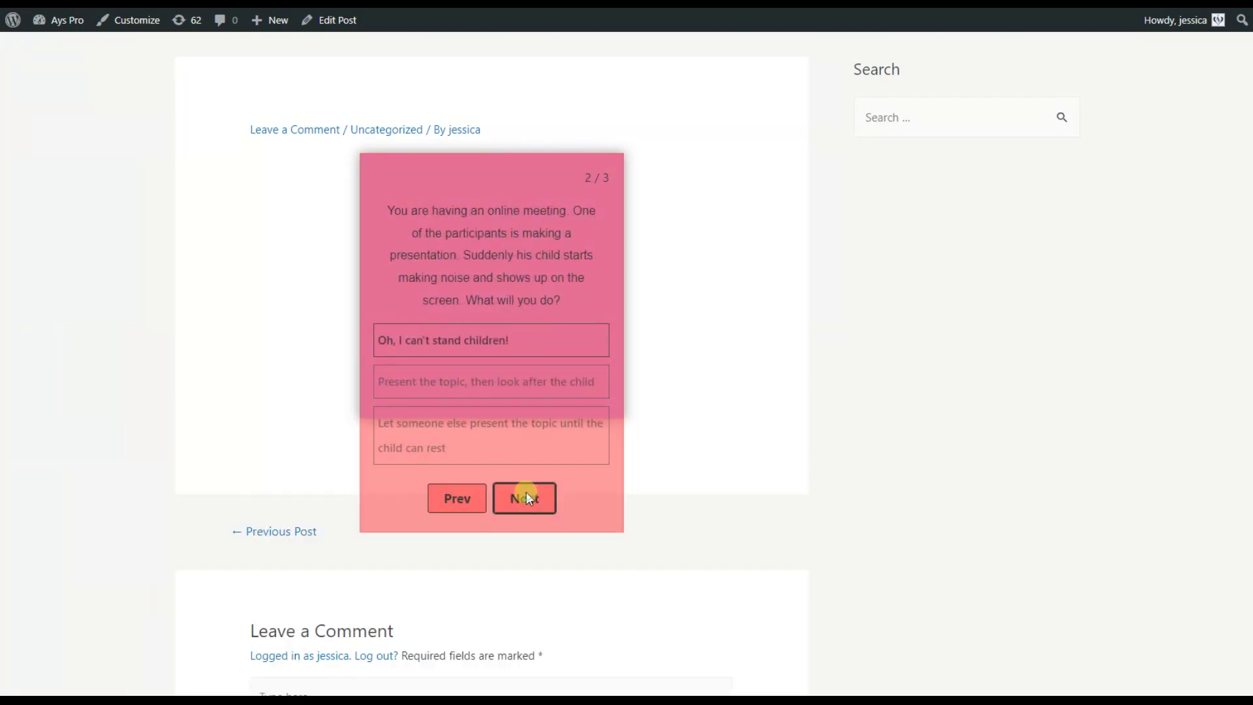
left_click(527, 337)
left_click(562, 392)
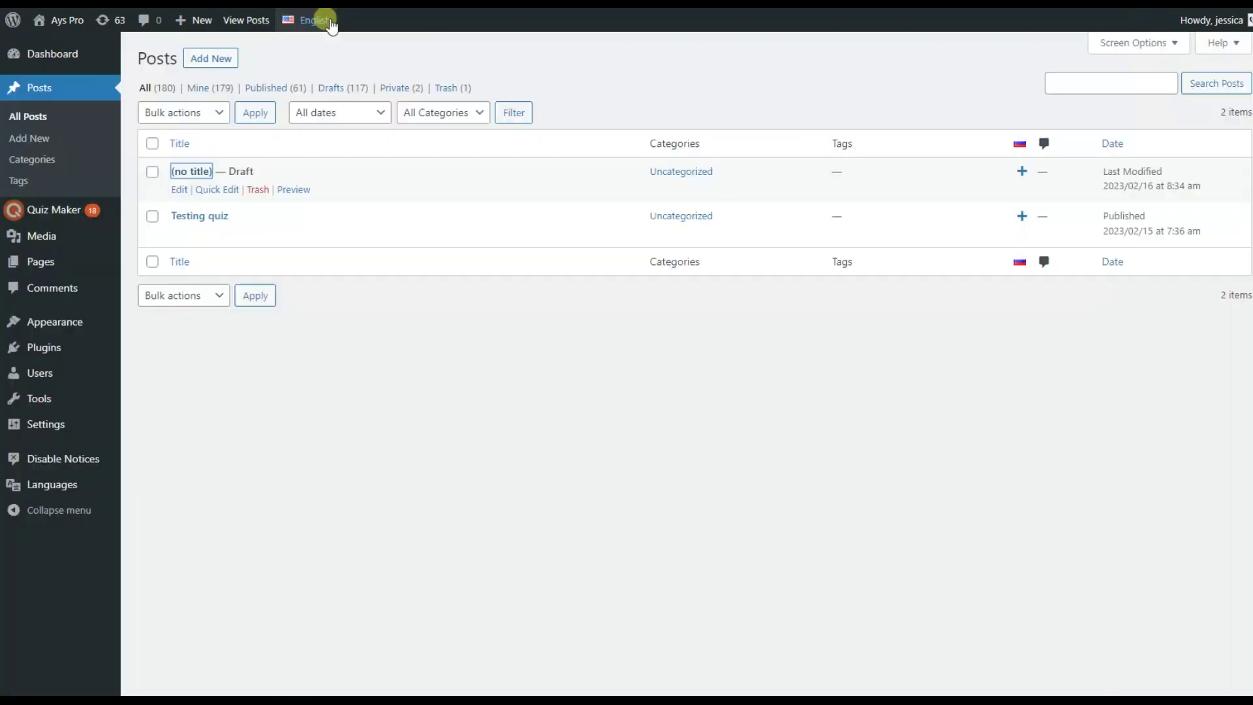
left_click(316, 18)
Step: Switch the site to Русский and complete the Russian quiz, picking Рок, to see its result
left_click(324, 65)
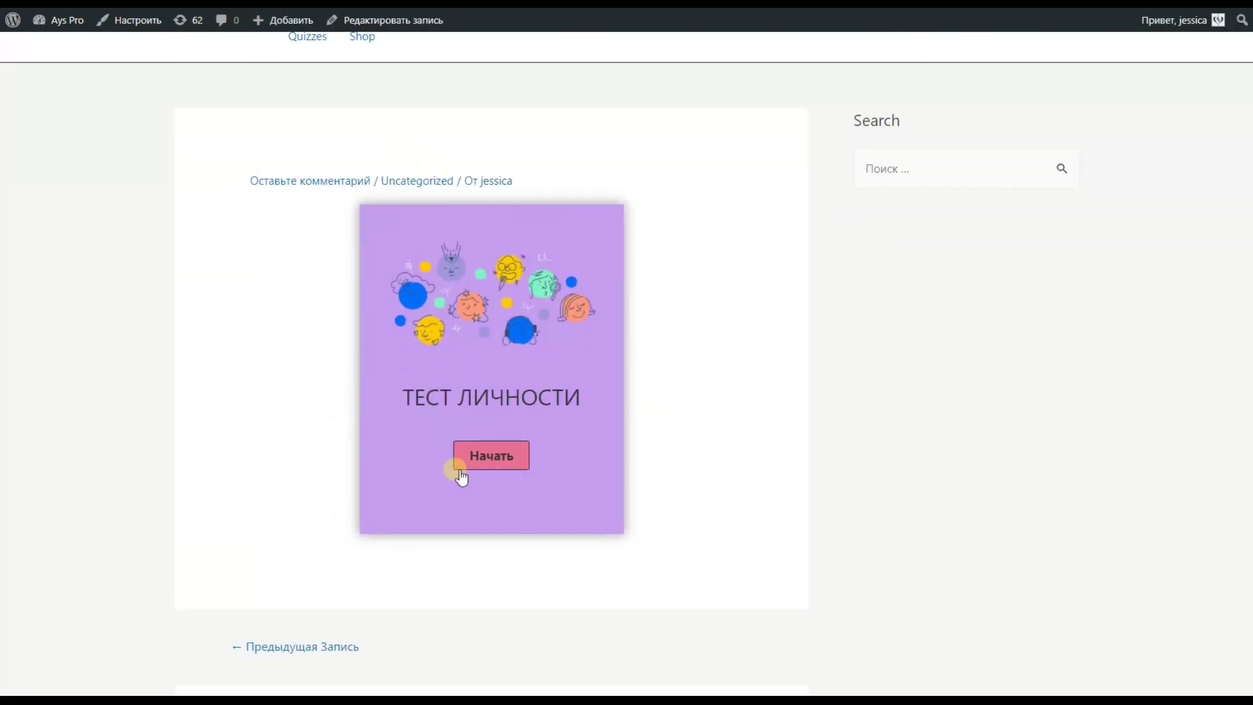
left_click(481, 466)
left_click(467, 405)
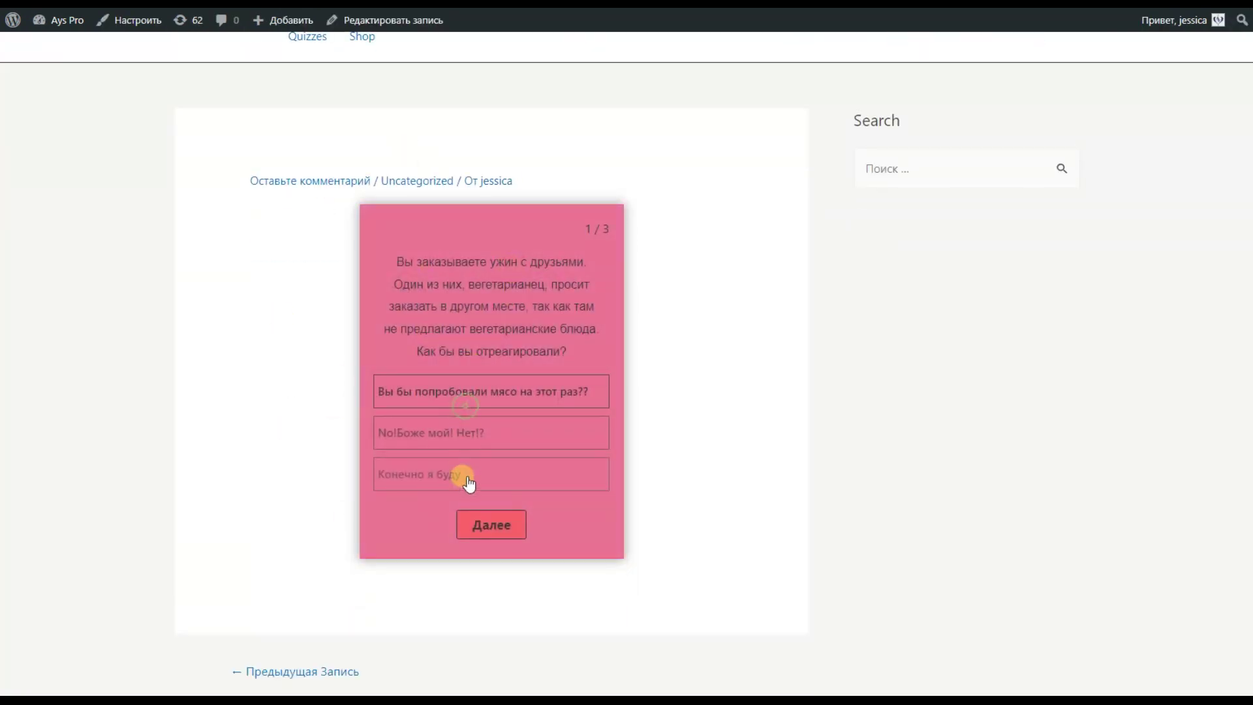
left_click(481, 522)
left_click(481, 469)
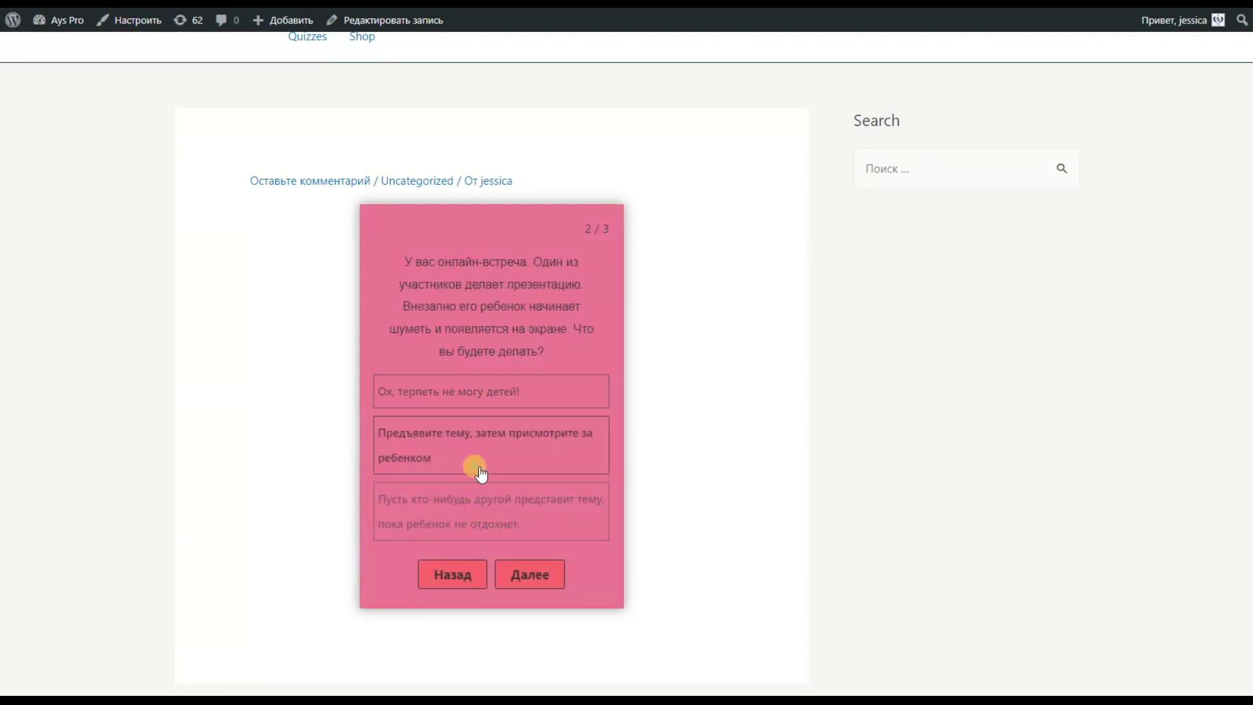
left_click(522, 573)
left_click(493, 382)
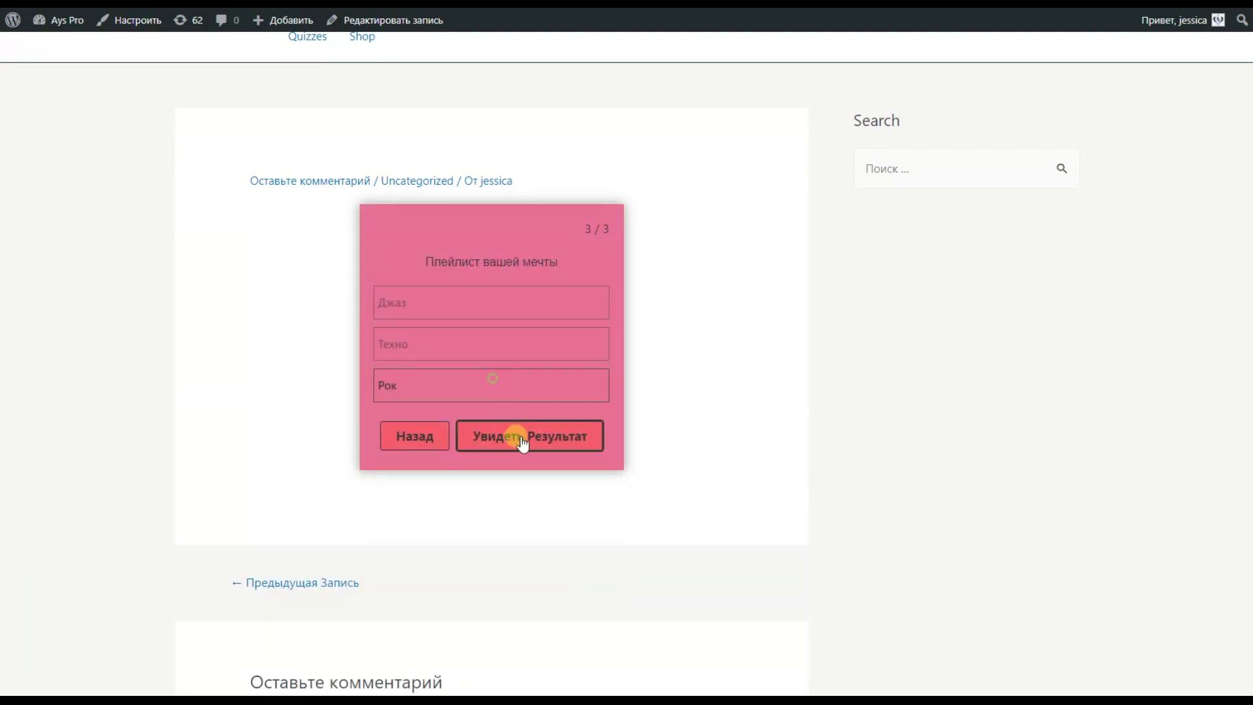
left_click(522, 438)
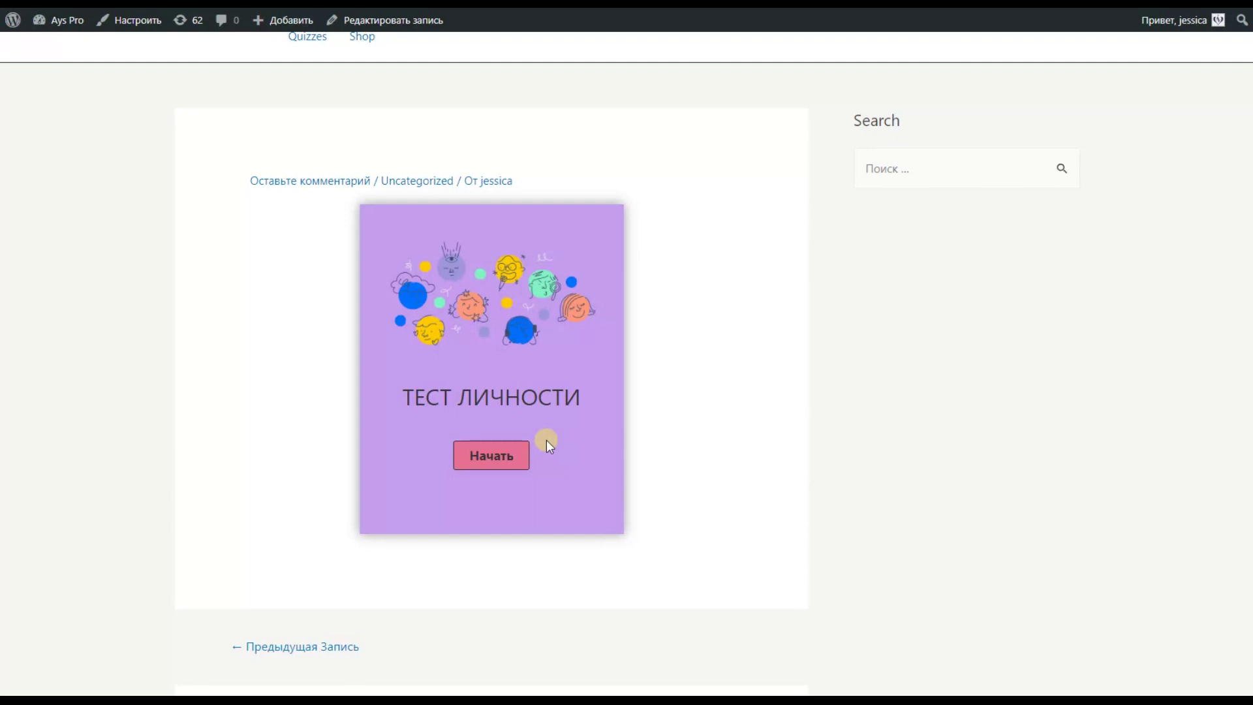
Step: Restart the Russian quiz and advance to question 3/3, Плейлист вашей мечты
left_click(489, 455)
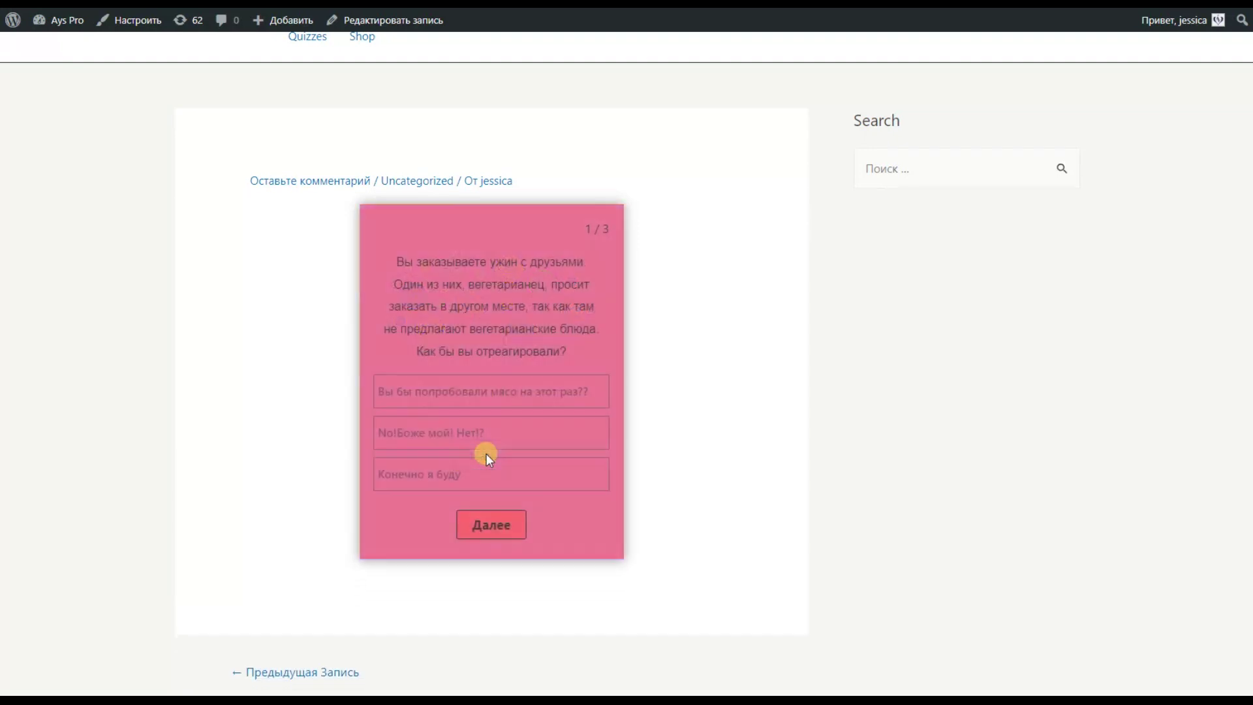
left_click(506, 532)
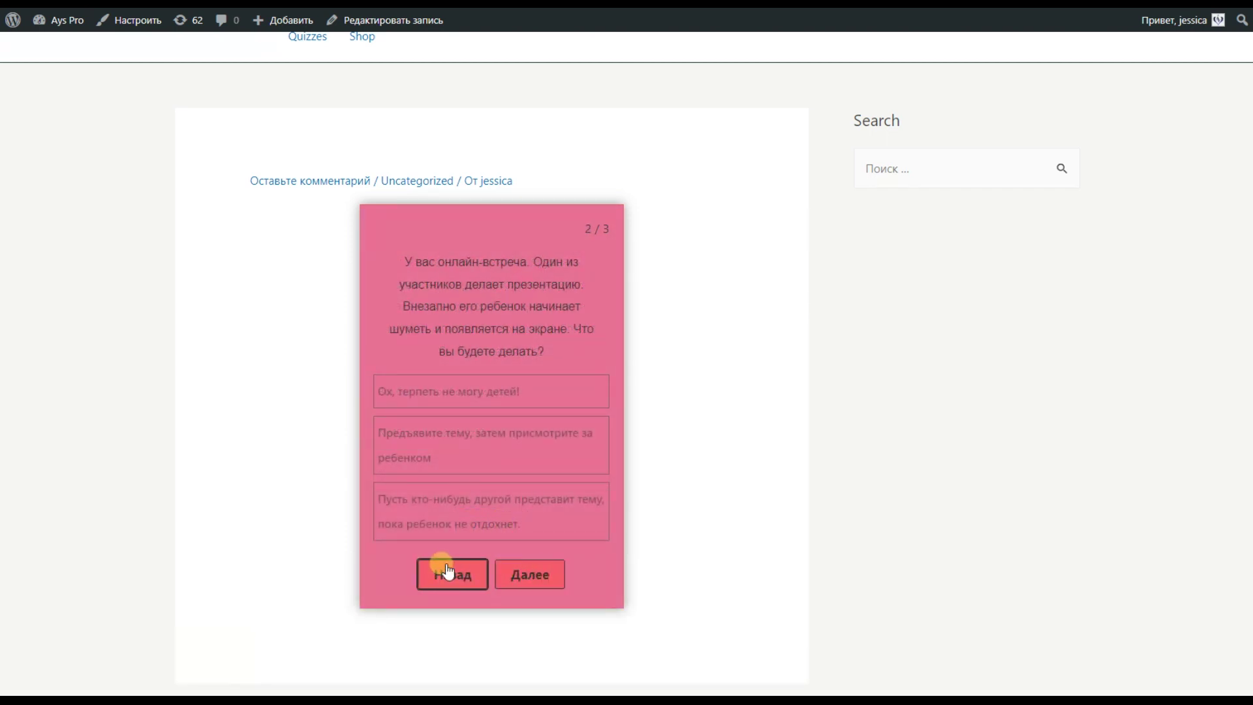
left_click(521, 572)
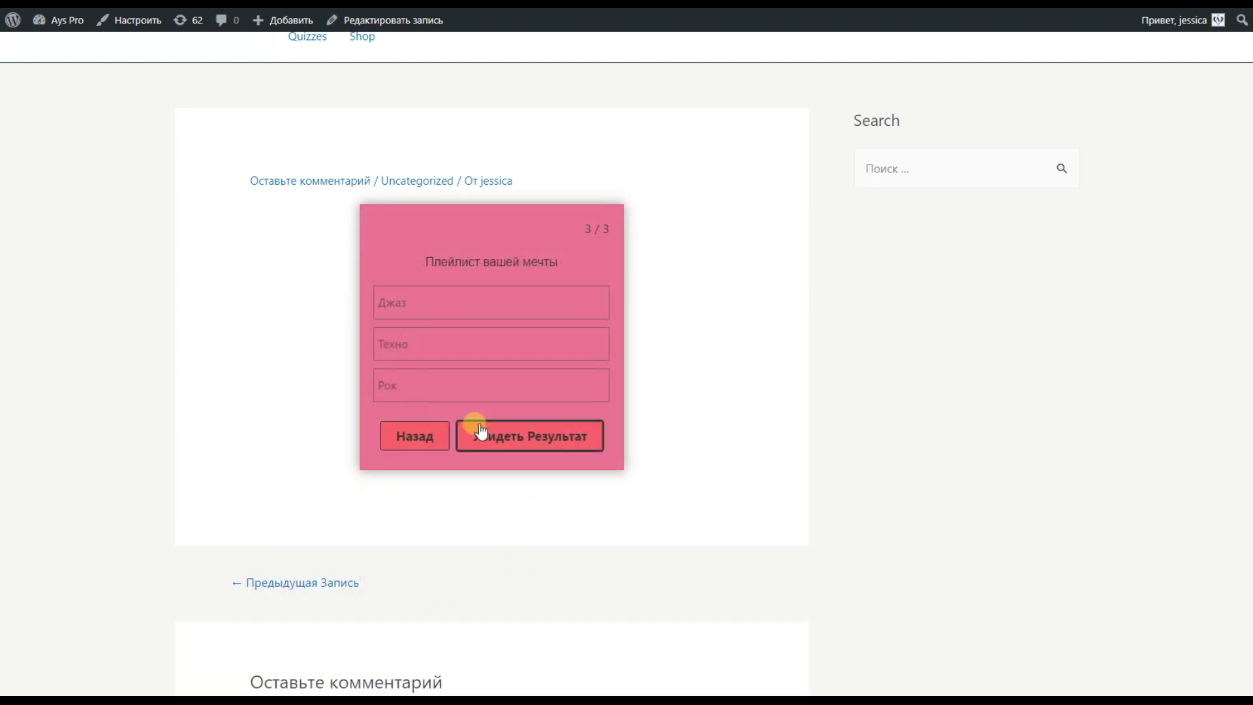